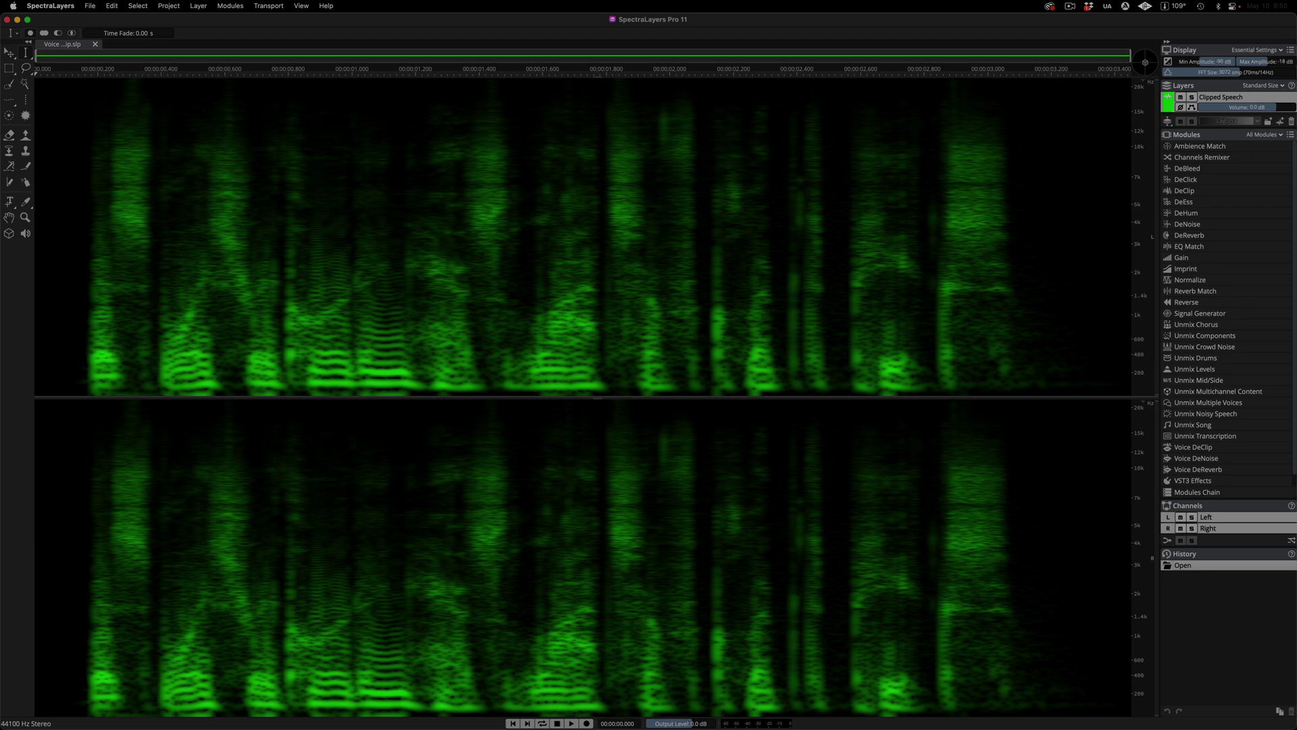
Play the clipped speech and inspect its waveform zoomed in near 1.04 s.
key("space")
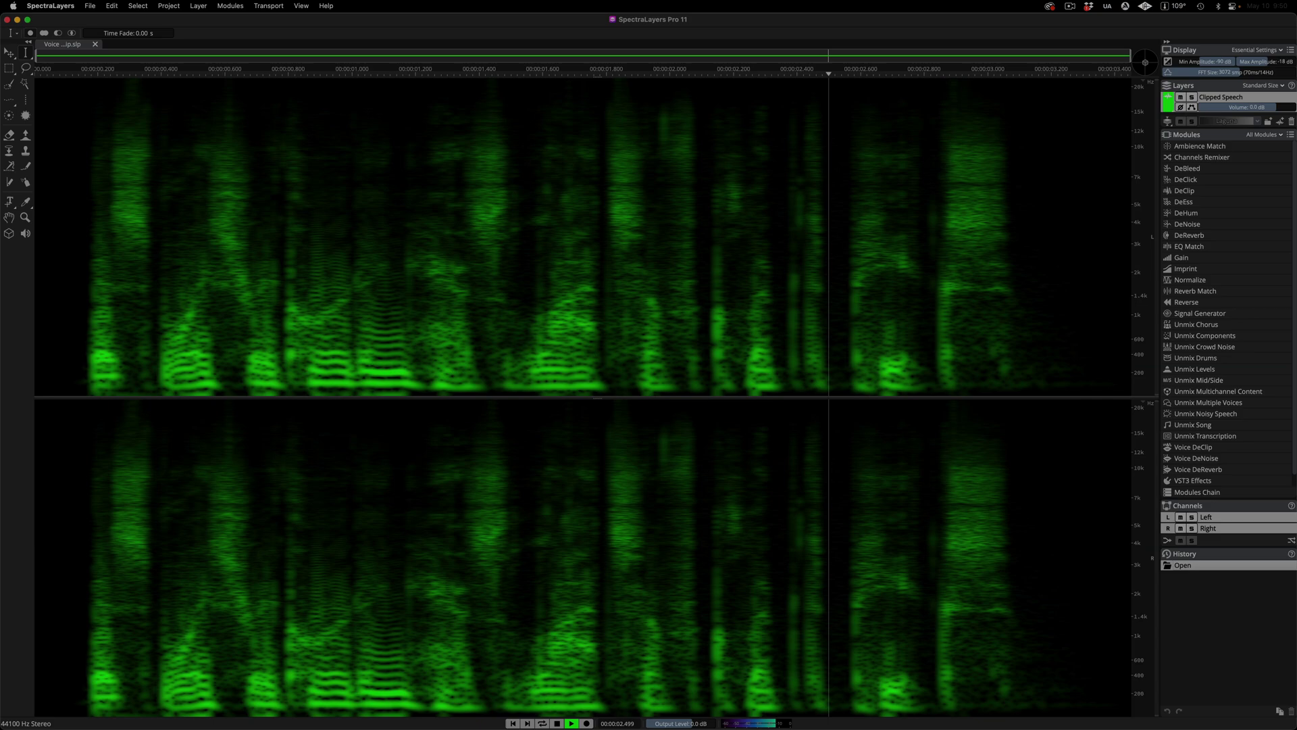
key("Tab")
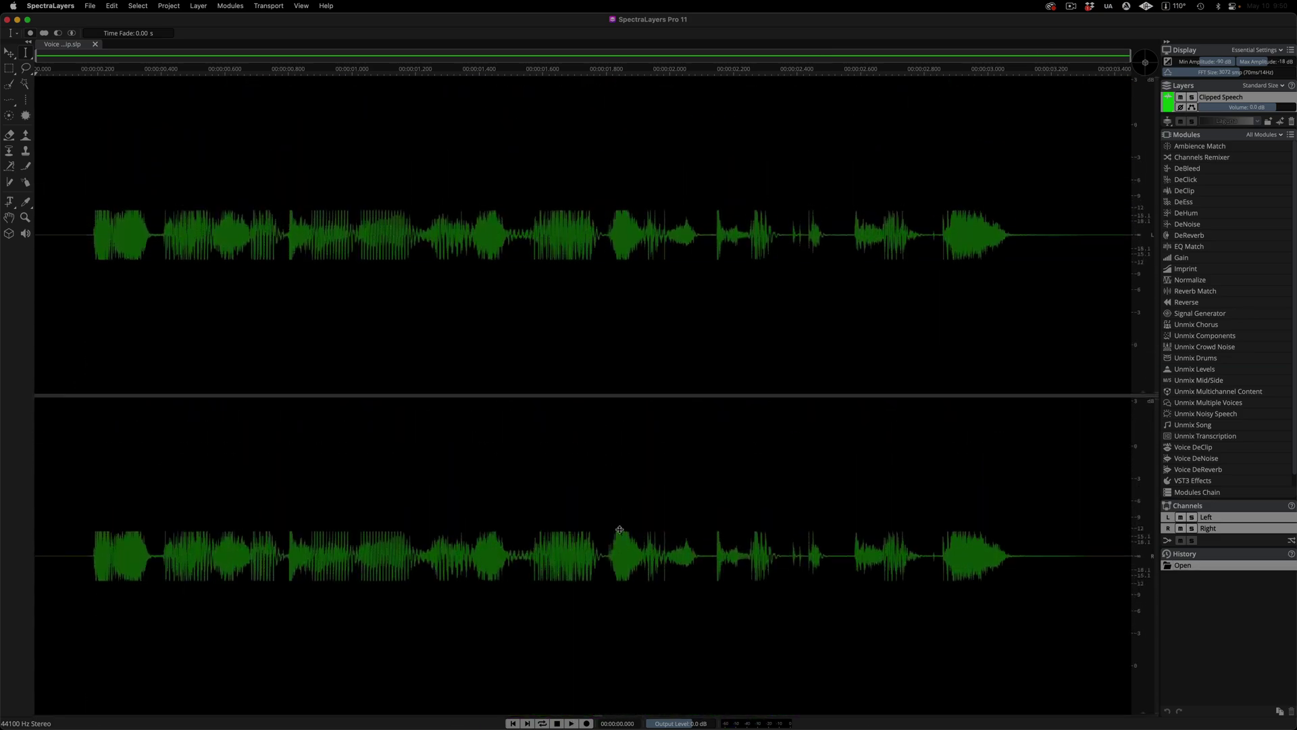
left_click(365, 529)
scroll(366, 529, "up", 10)
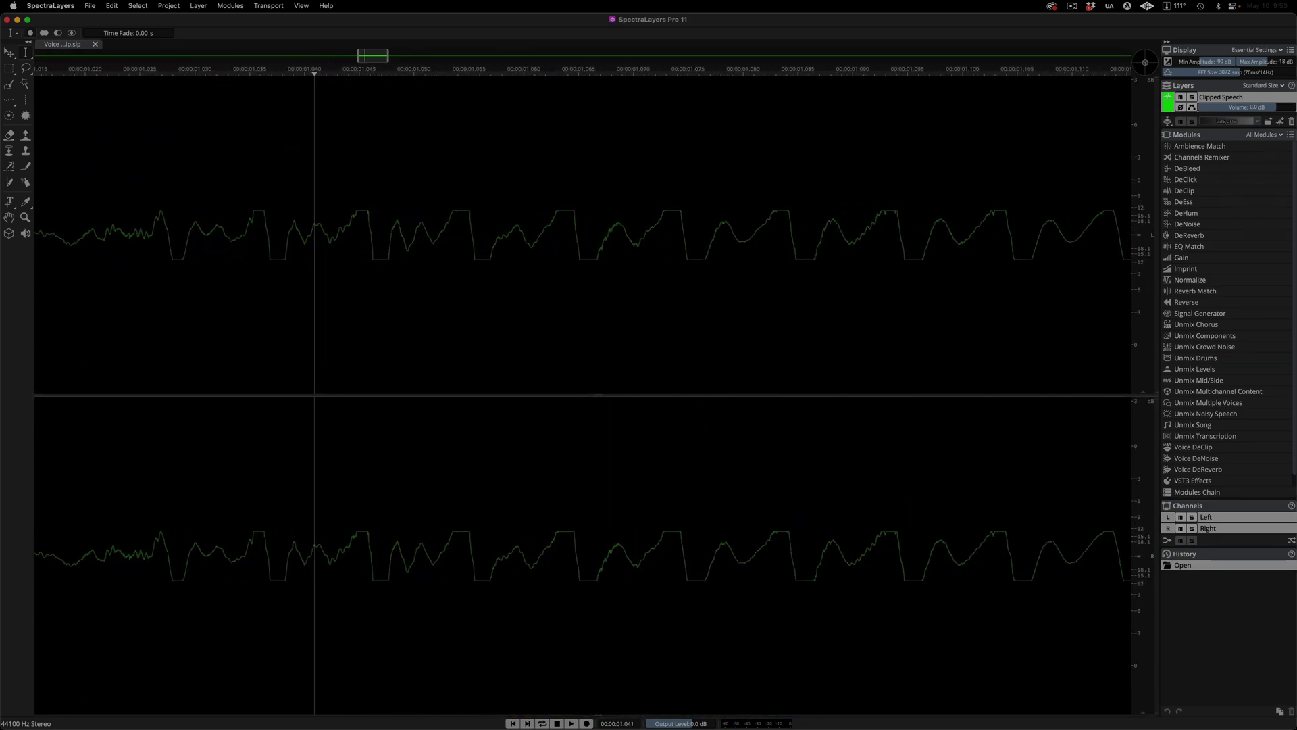
scroll(582, 391, "down", 10)
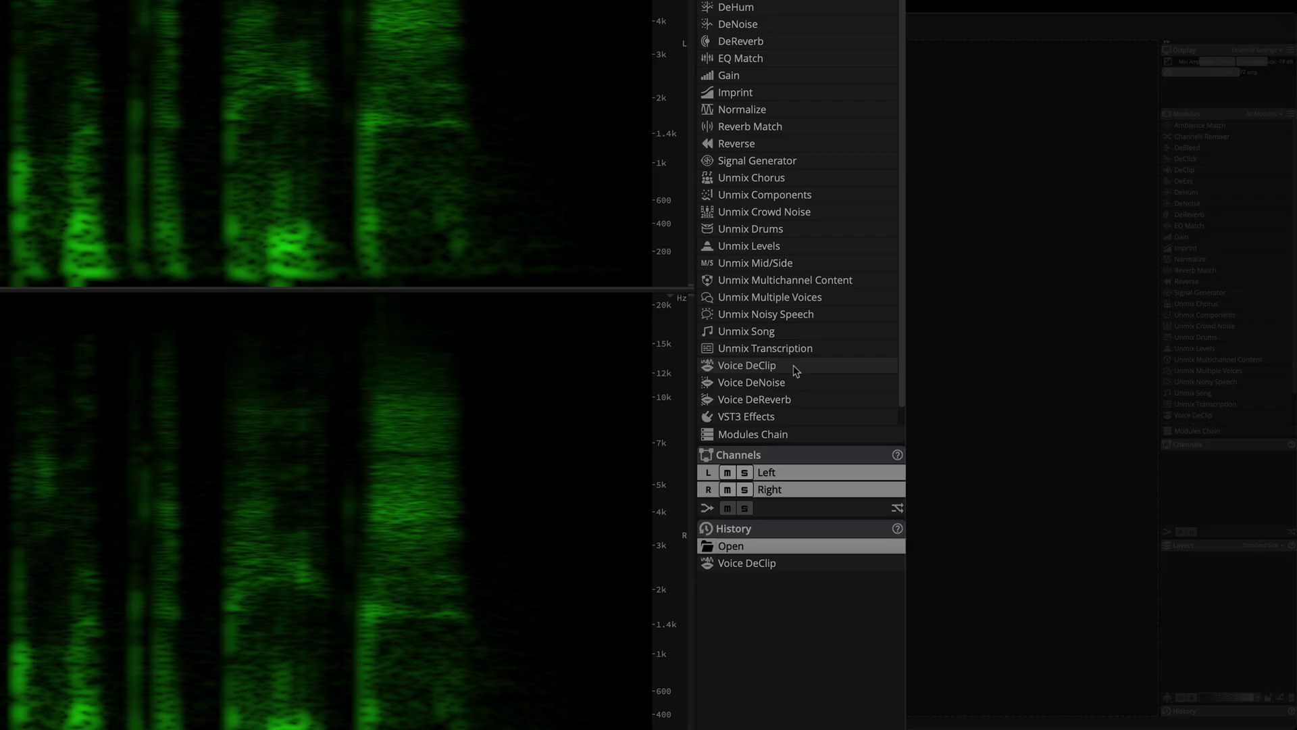
Apply Voice DeClip and play the repaired speech in combined waveform-and-spectrogram view.
left_click(794, 365)
left_click(679, 443)
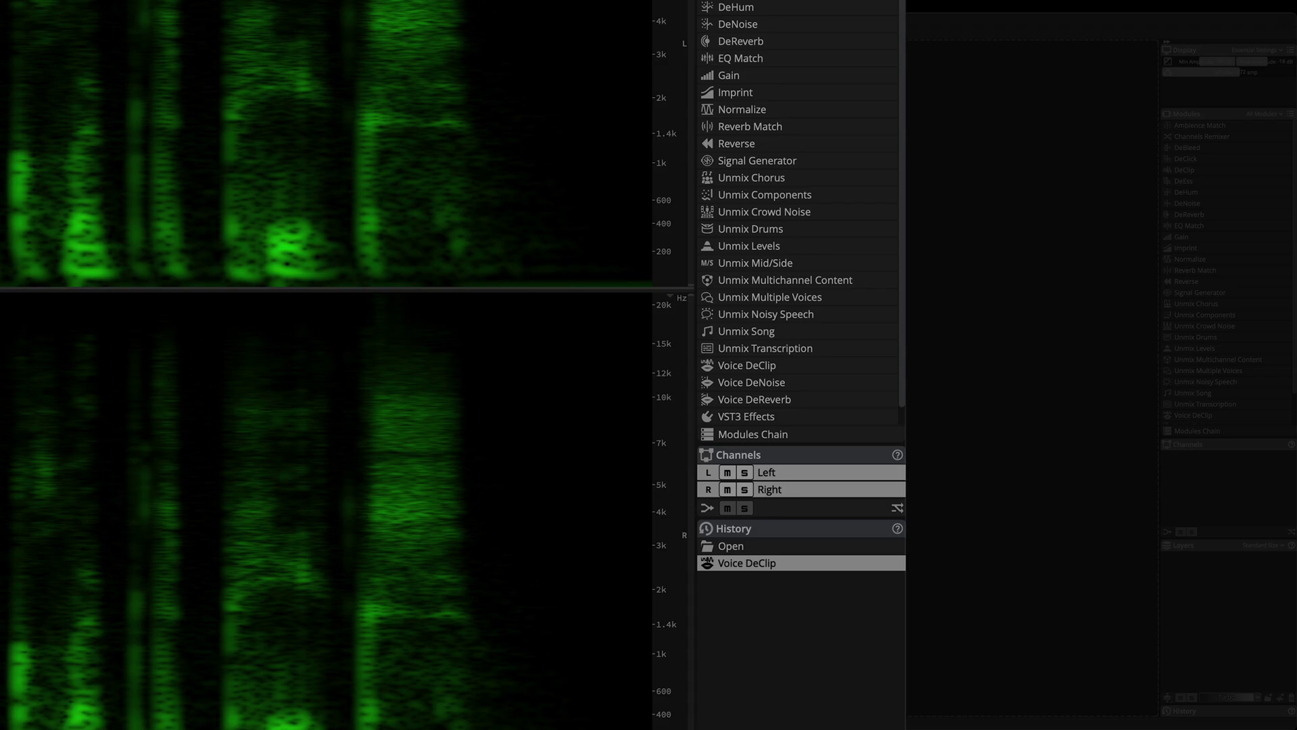
key("space")
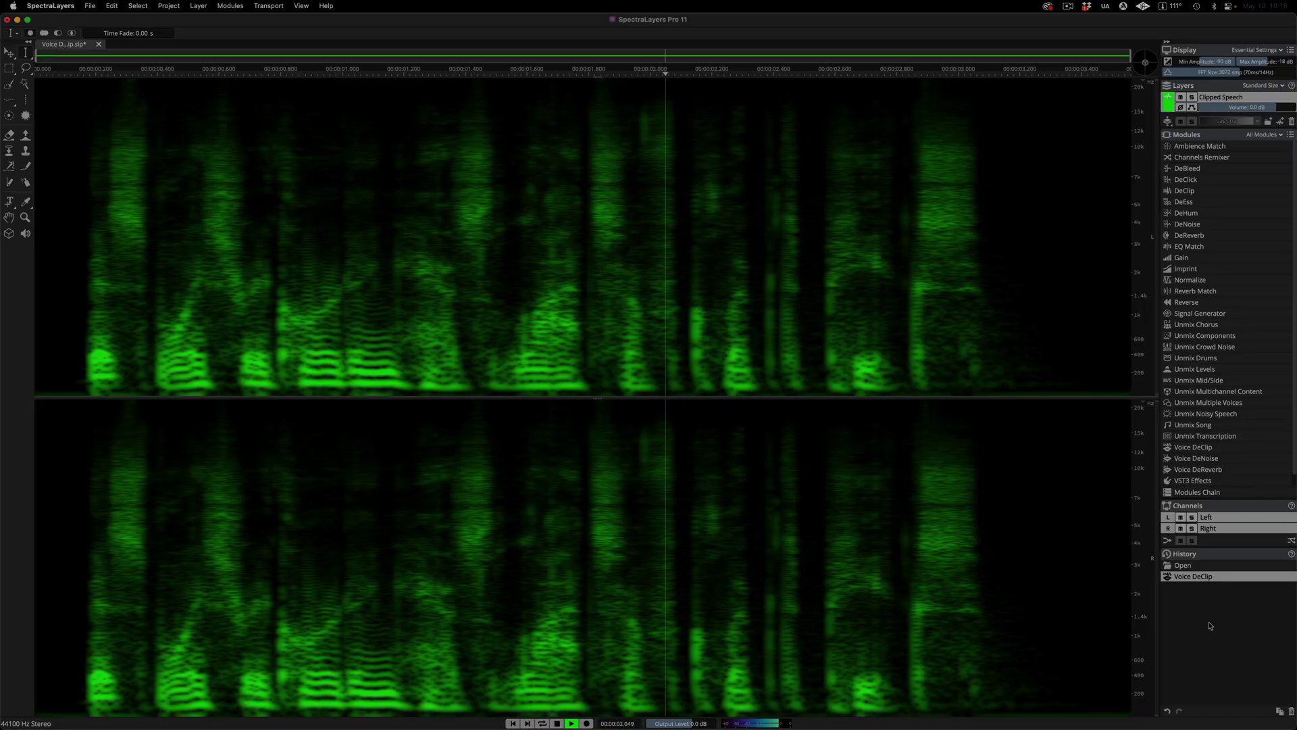
key("w")
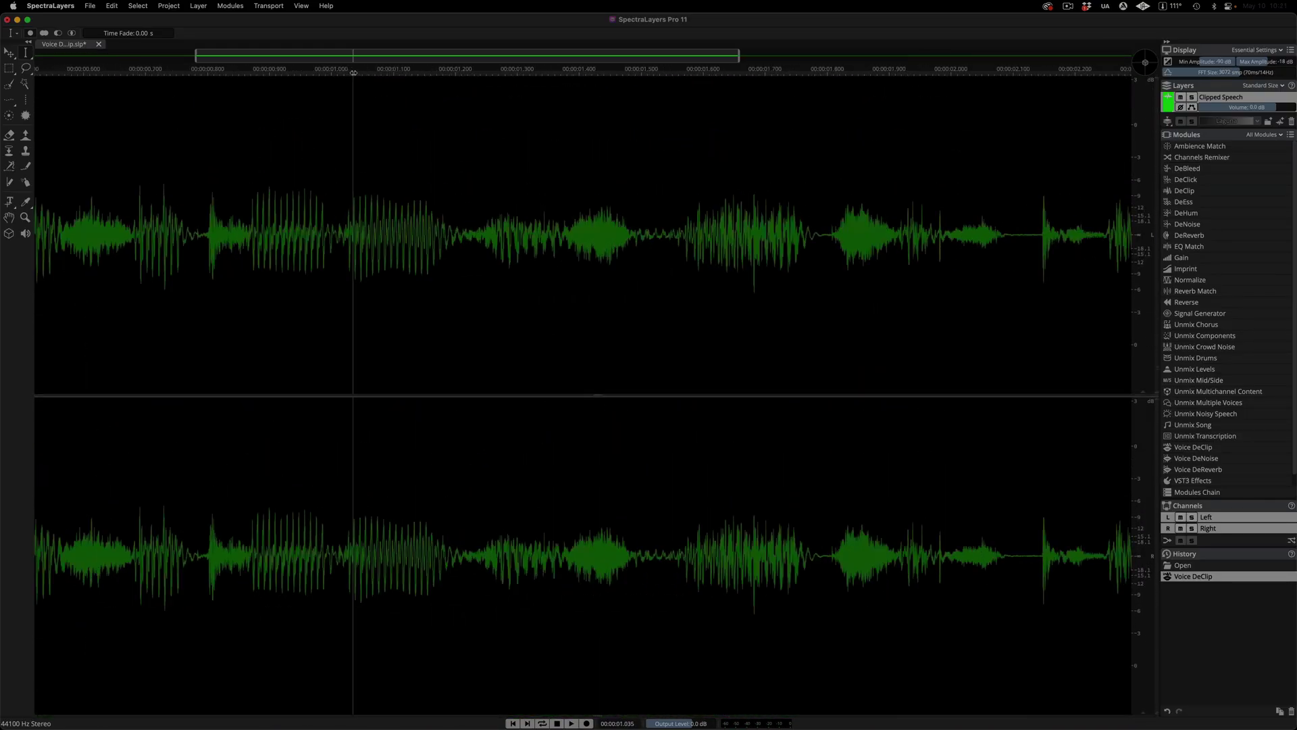
scroll(354, 72, "up", 5)
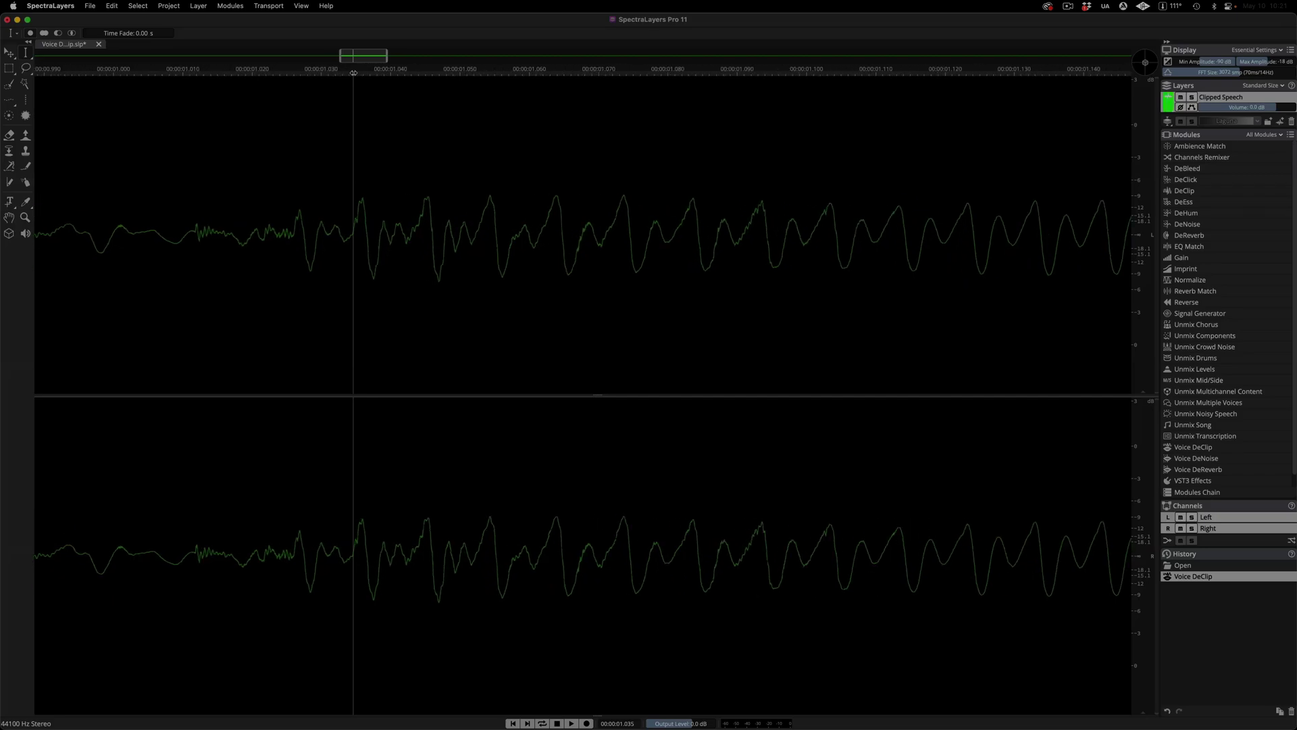
scroll(353, 72, "down", 10)
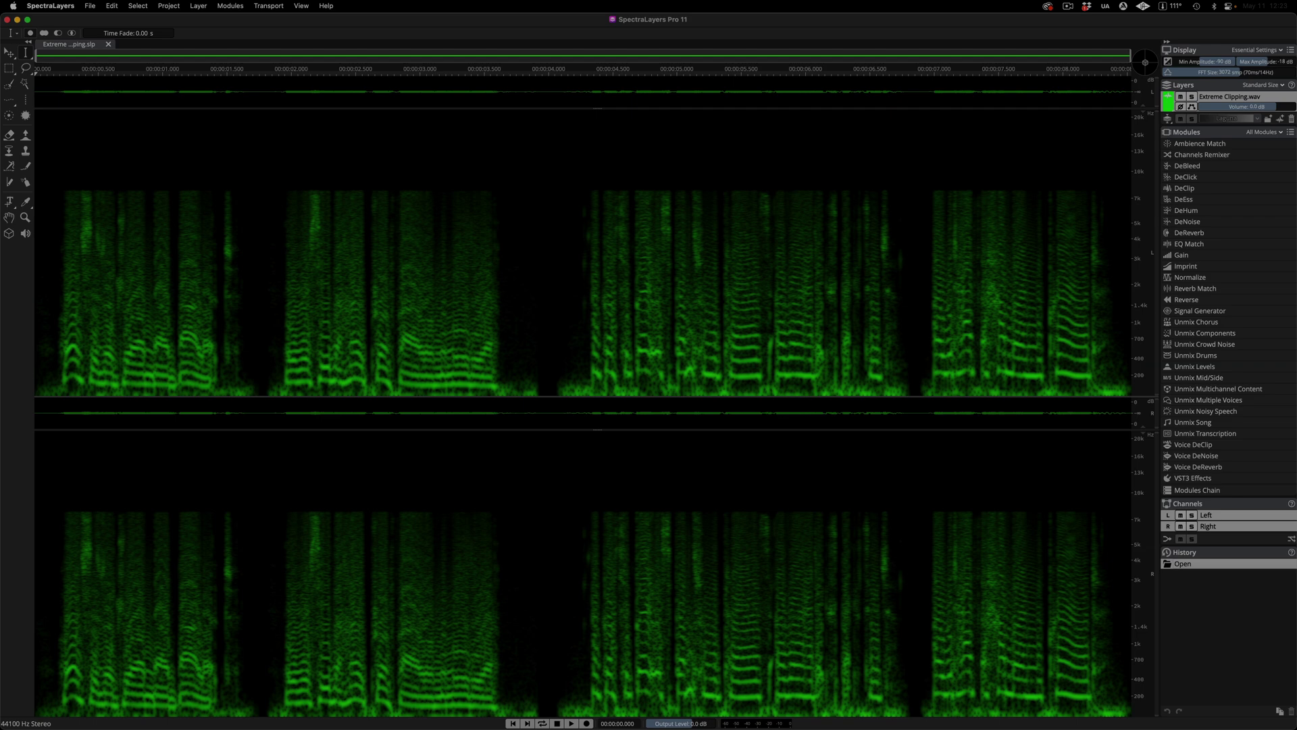
Play Extreme Clipping.wav, then apply a module chain of Voice DeClip followed by Voice DeNoise.
key("space")
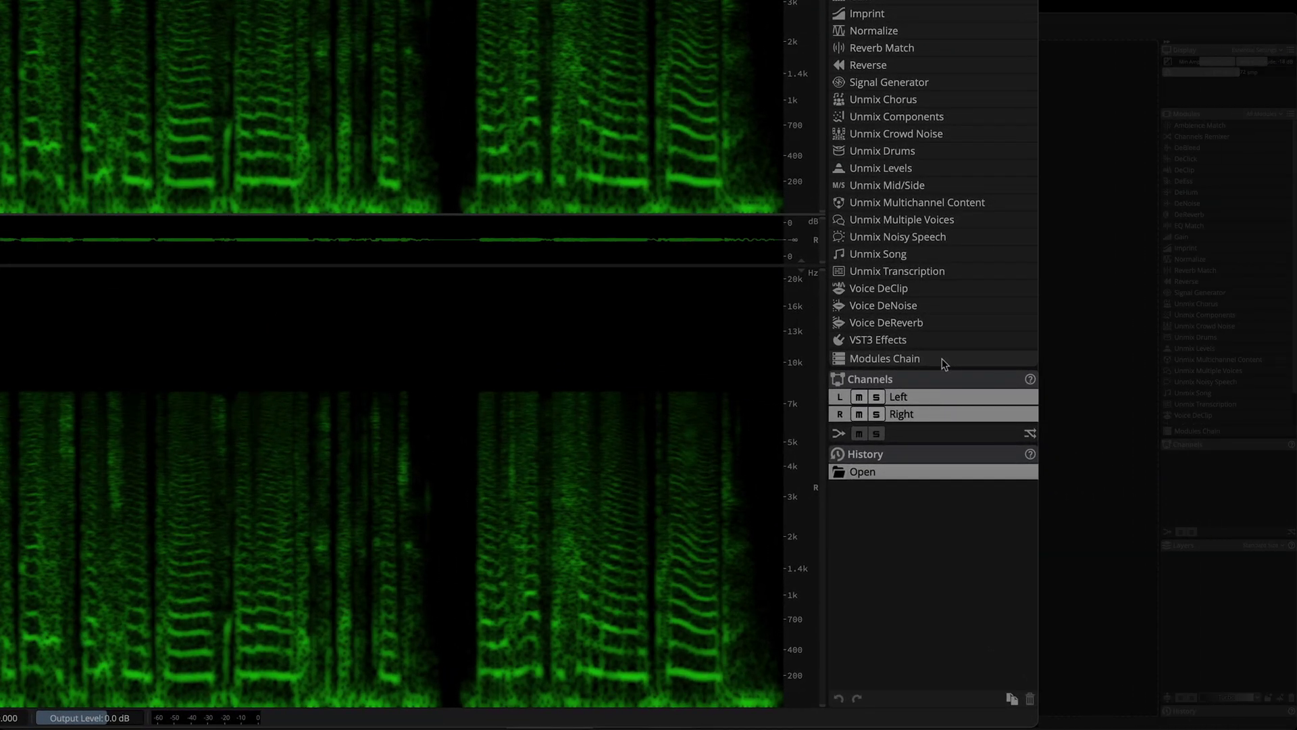
left_click(944, 364)
left_click_drag(878, 288, 620, 471)
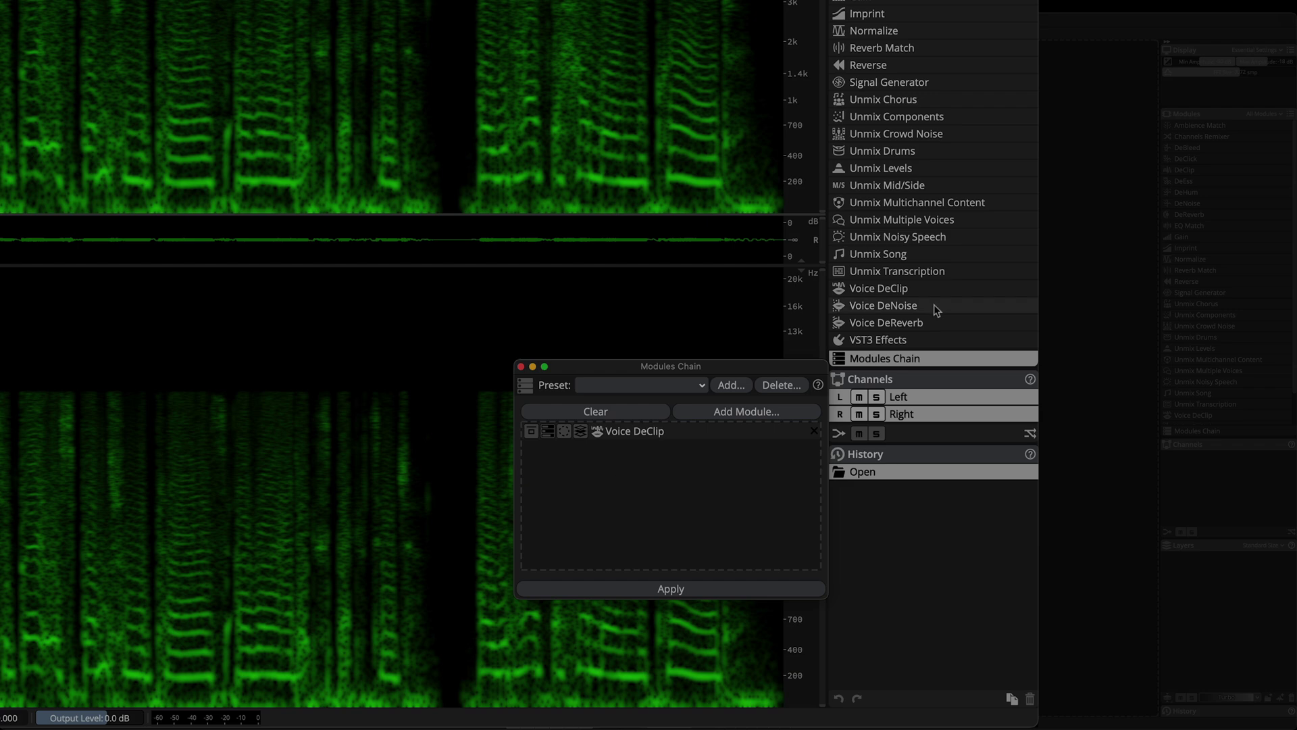
left_click_drag(934, 304, 633, 484)
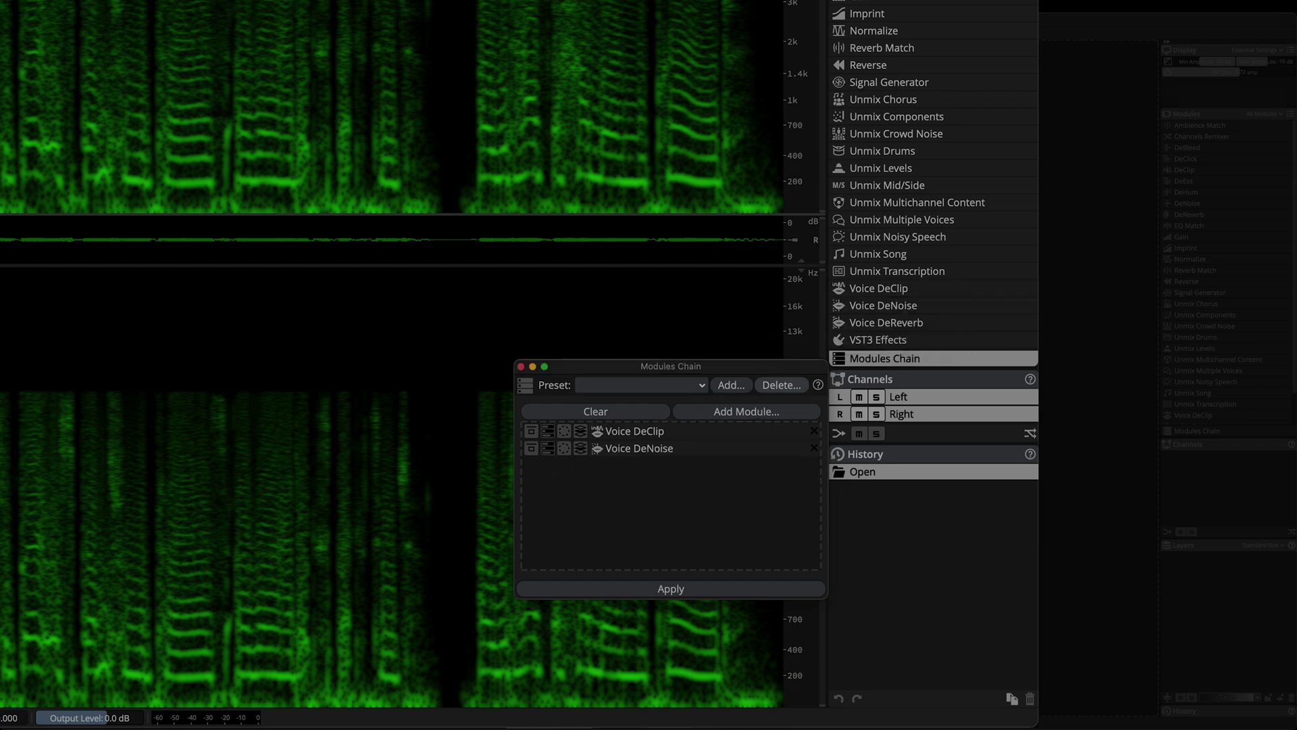
left_click(701, 589)
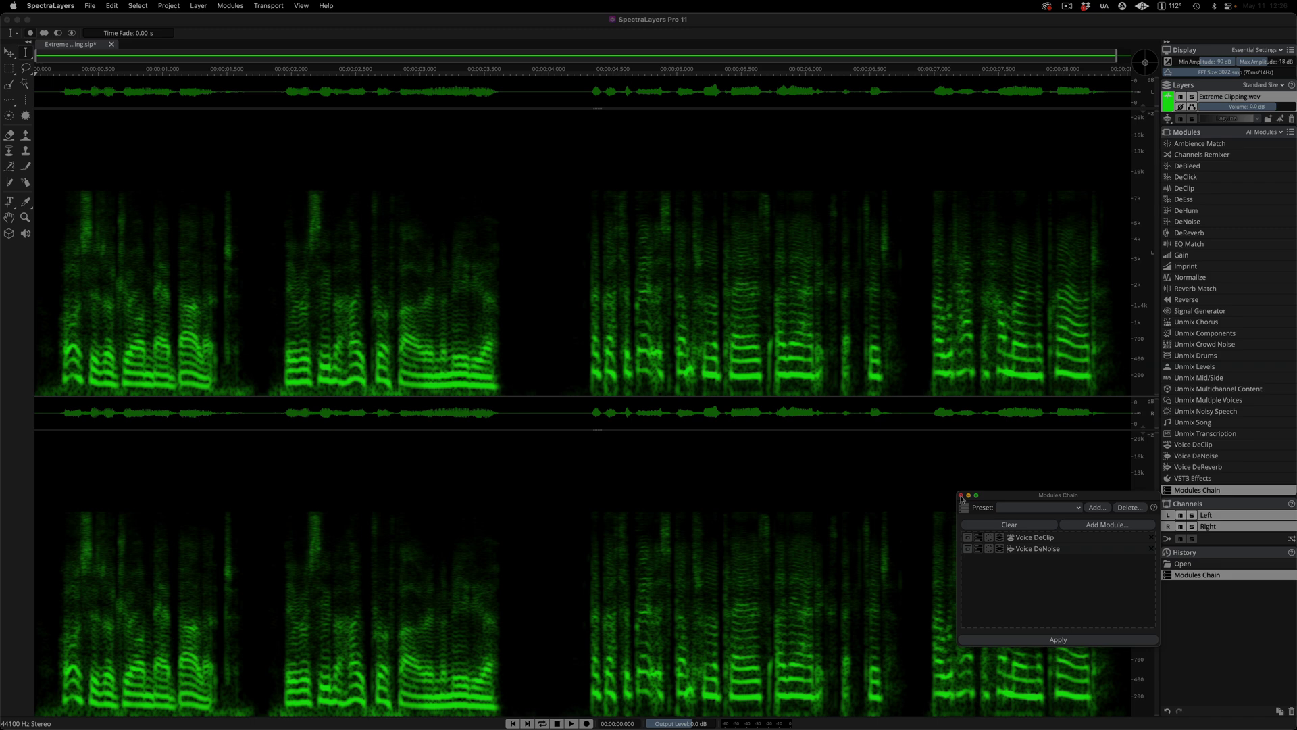
Close the Modules Chain window and play the chain-processed recording twice.
left_click(962, 498)
key("space")
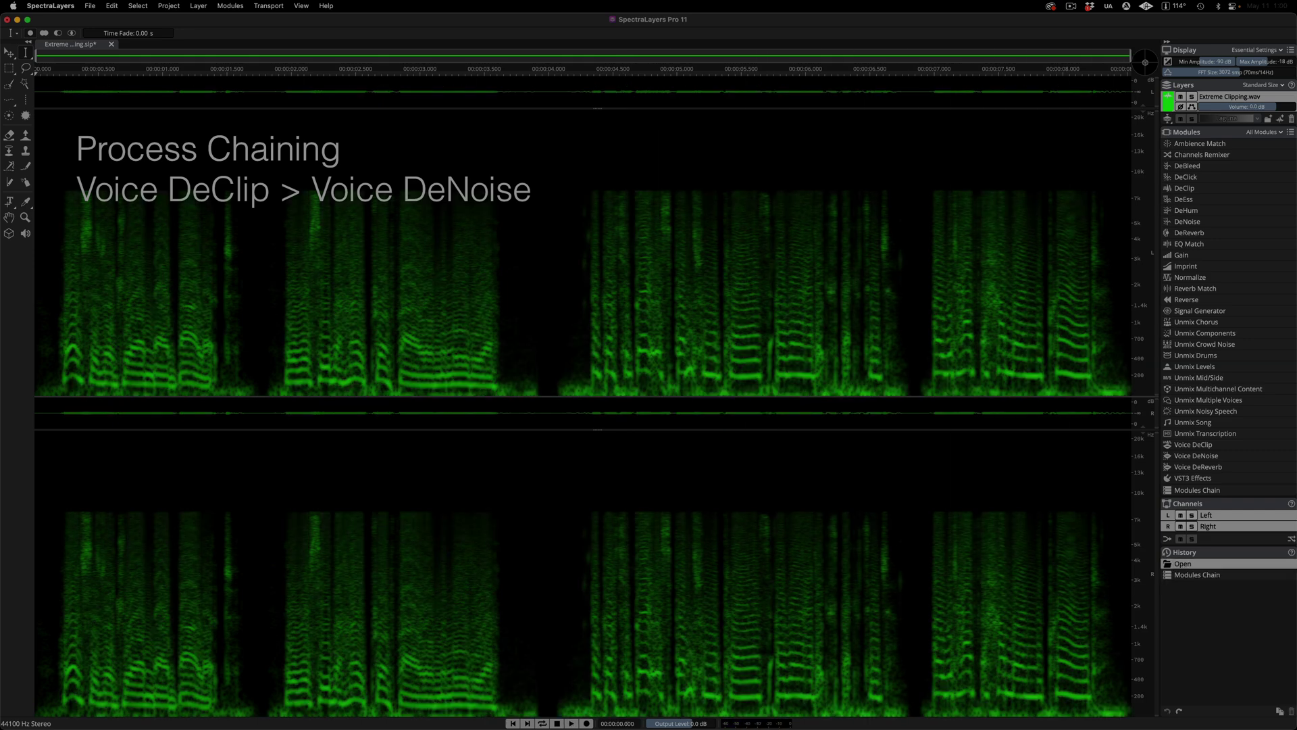
key("space")
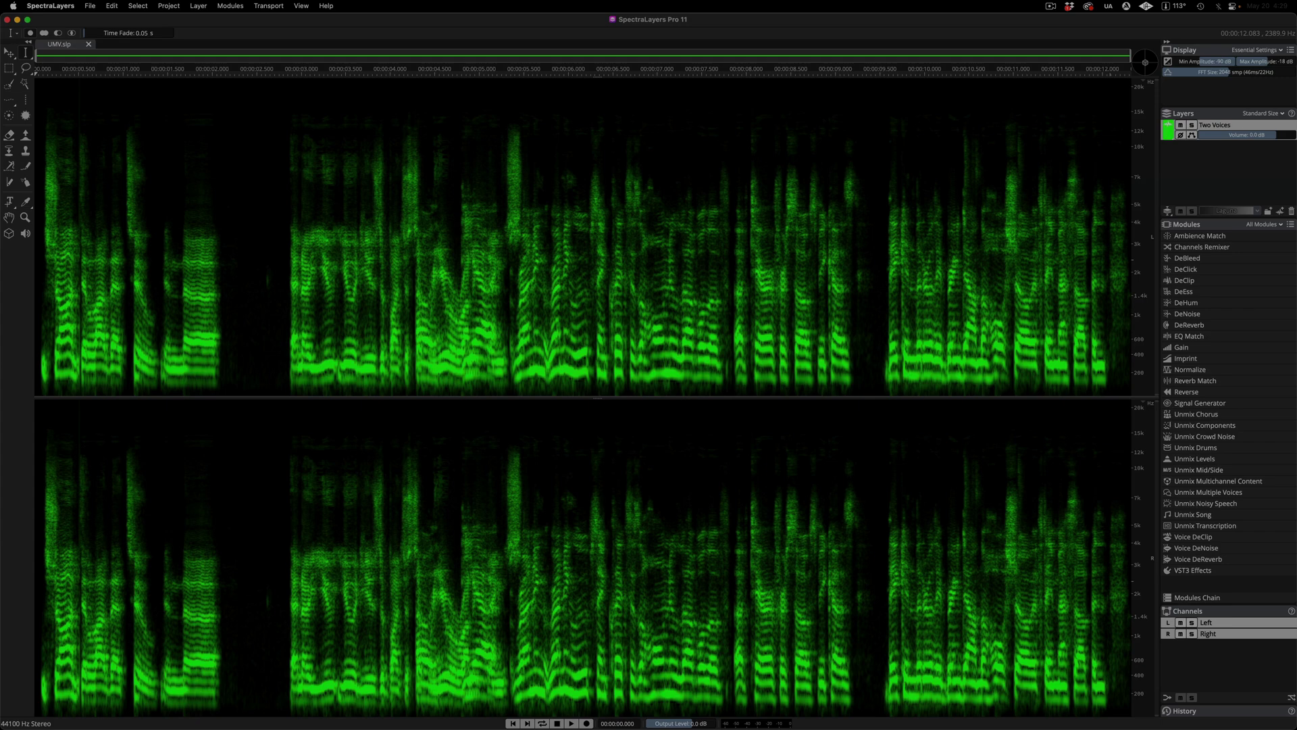
key("space")
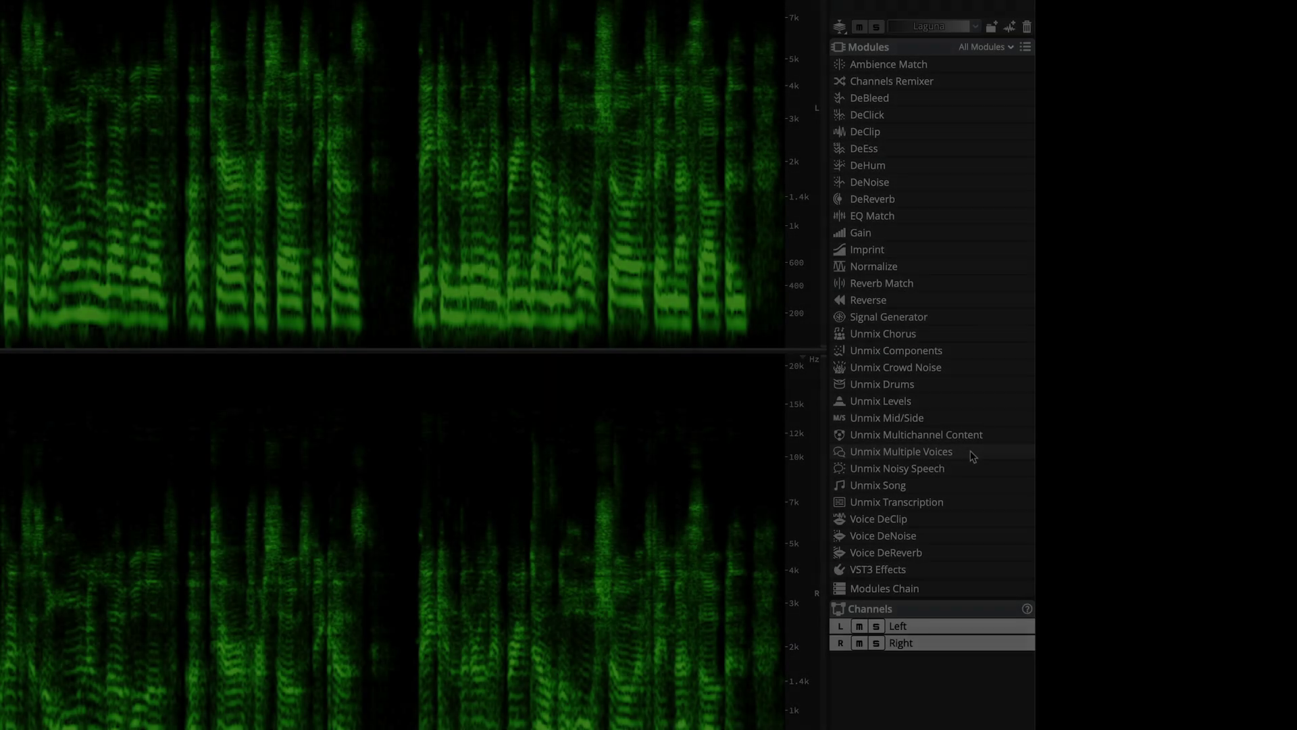
In Unmix Multiple Voices, register the recording's opening passage as 'Male Voice'.
left_click(973, 456)
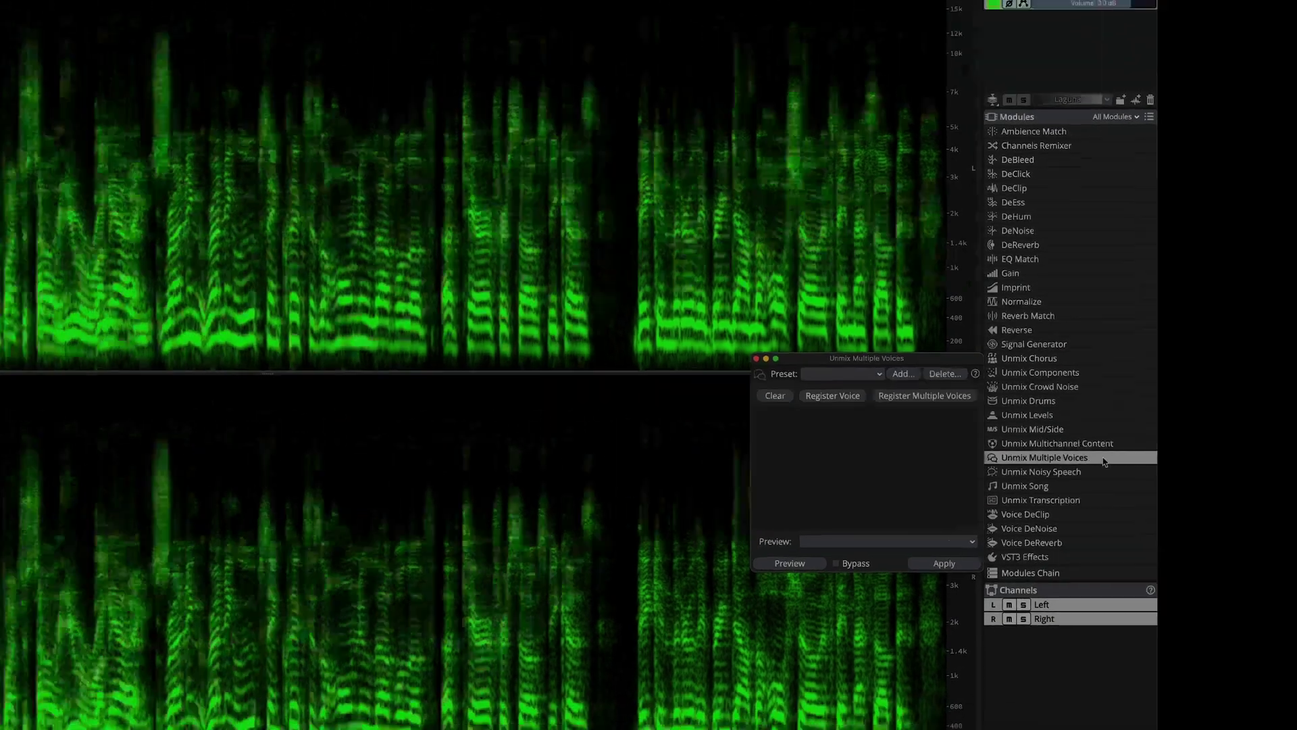
left_click_drag(237, 270, 2, 272)
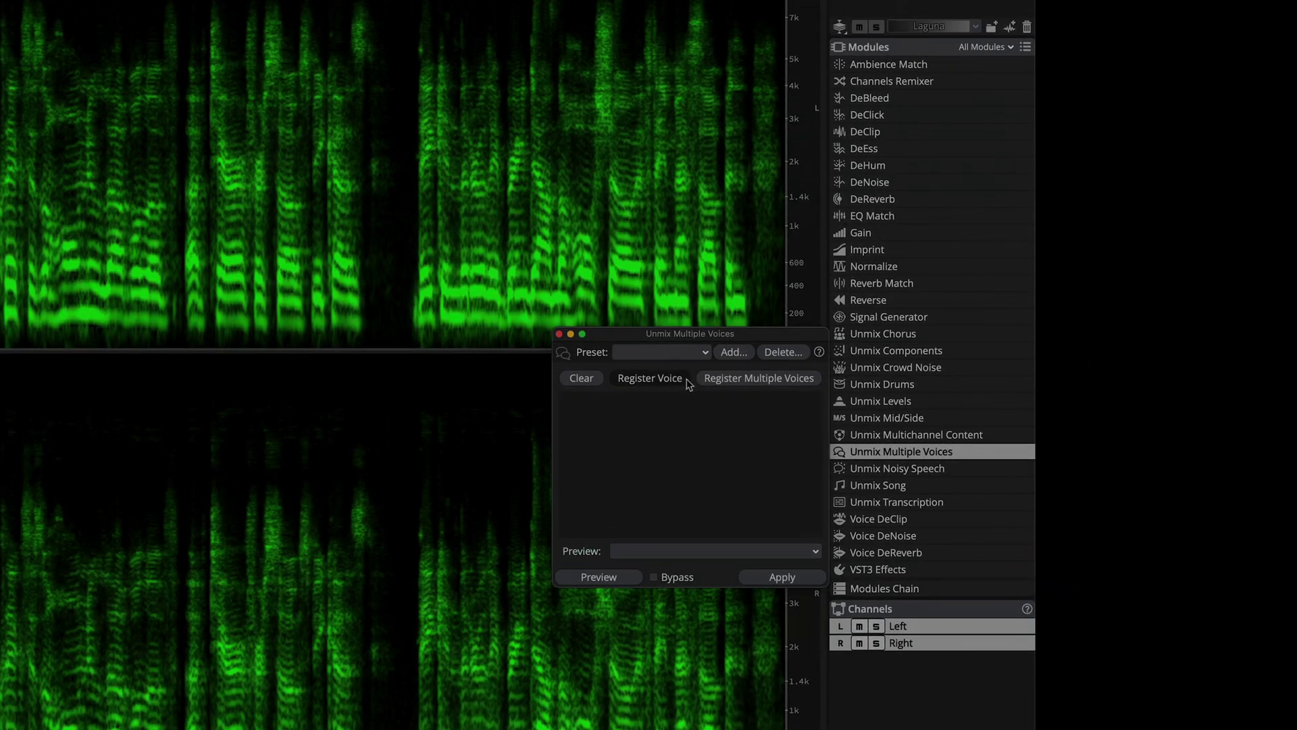
left_click(686, 379)
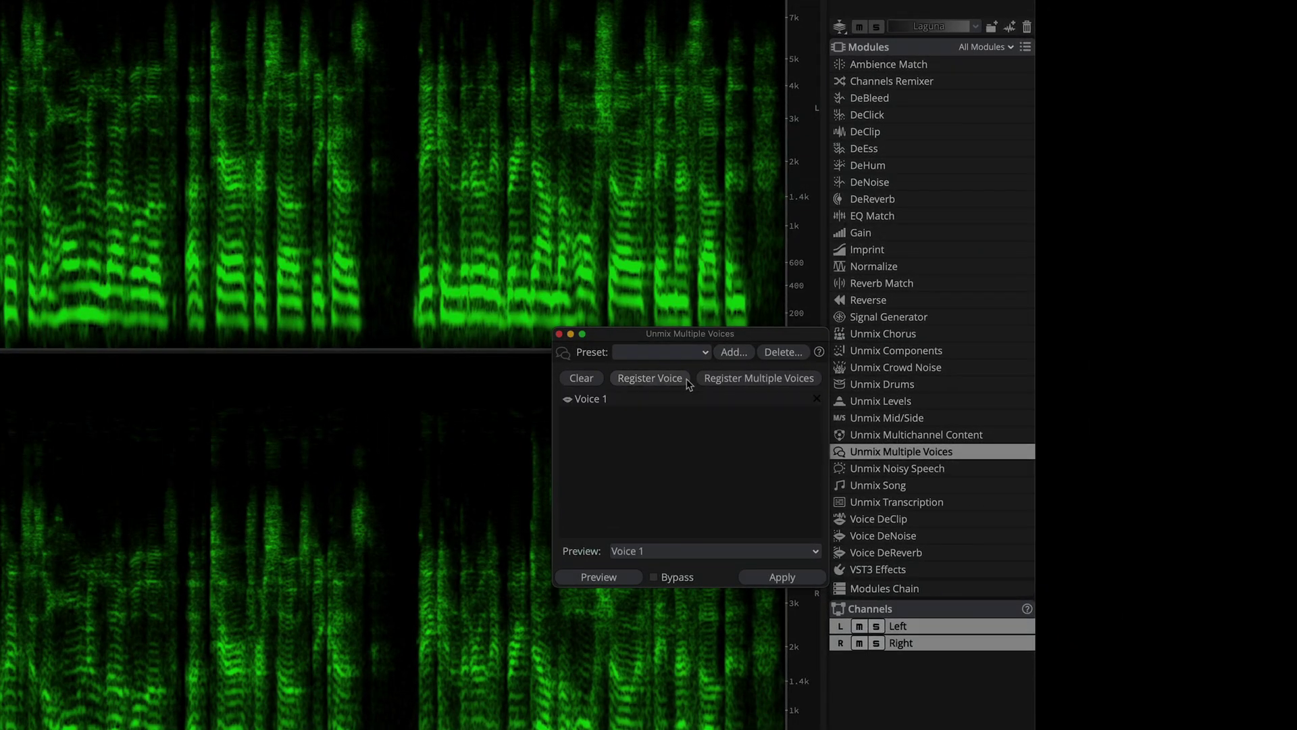
double_click(688, 399)
type("Male Voi")
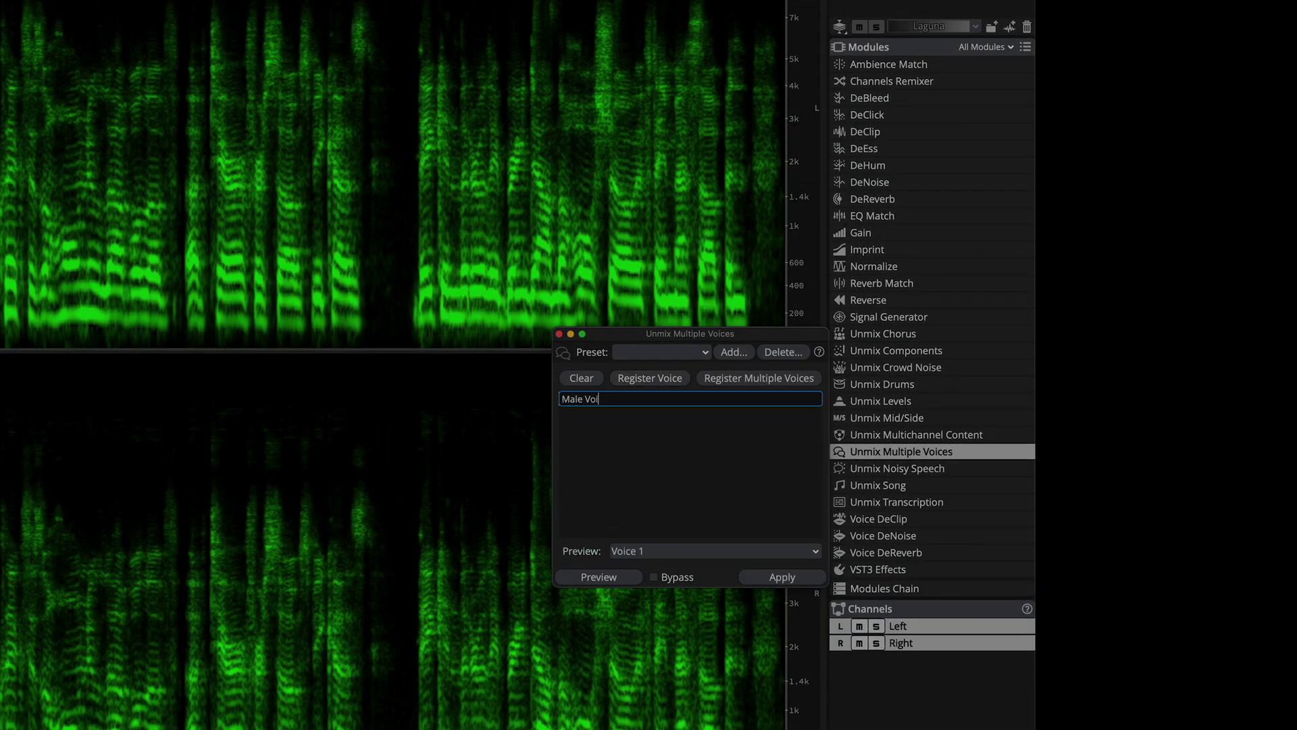
type("ce")
key("Return")
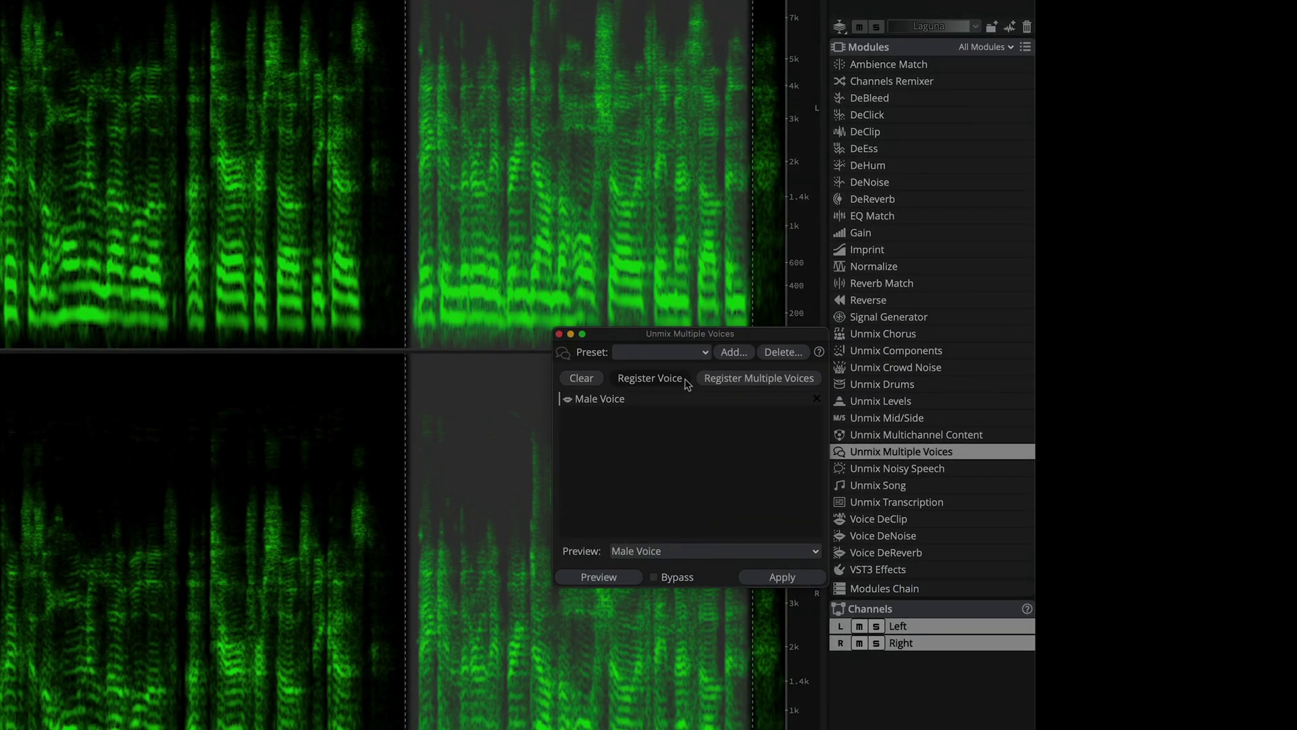
Register a second voice and name it 'Female Voice'.
left_click(676, 378)
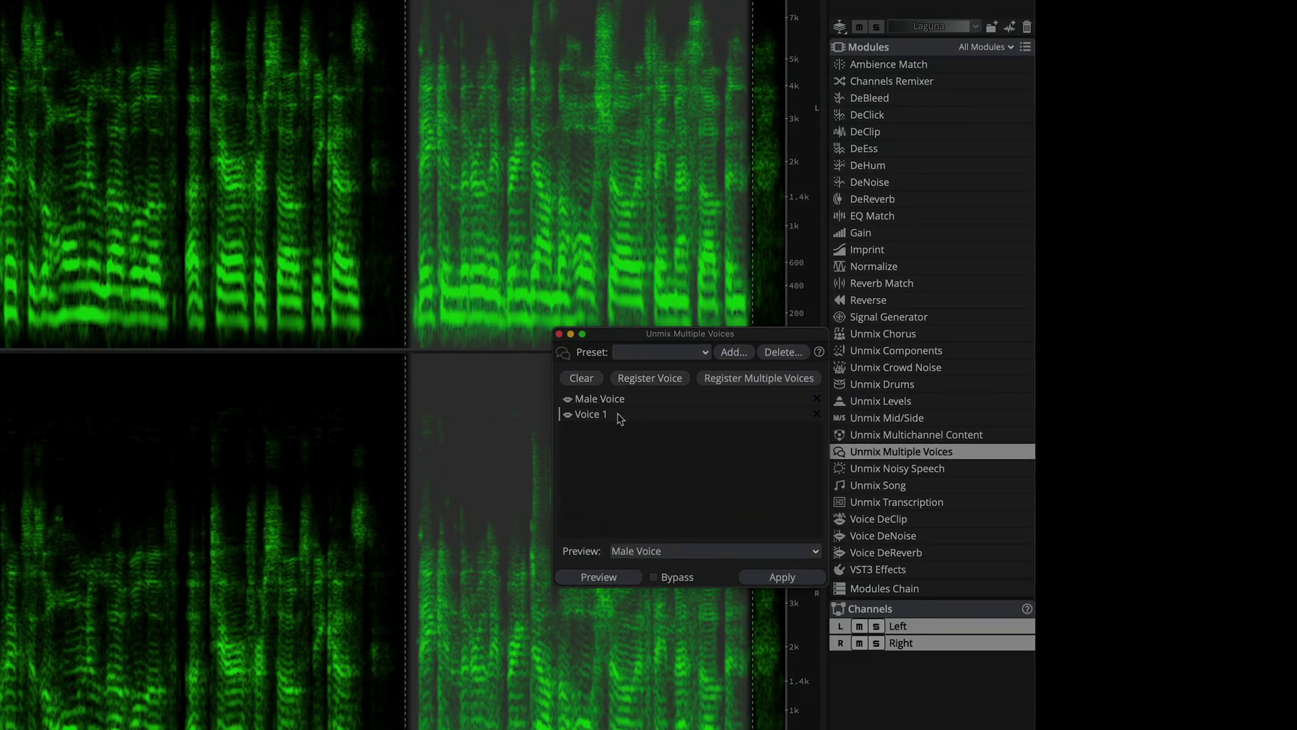
double_click(617, 414)
type("Female Vo")
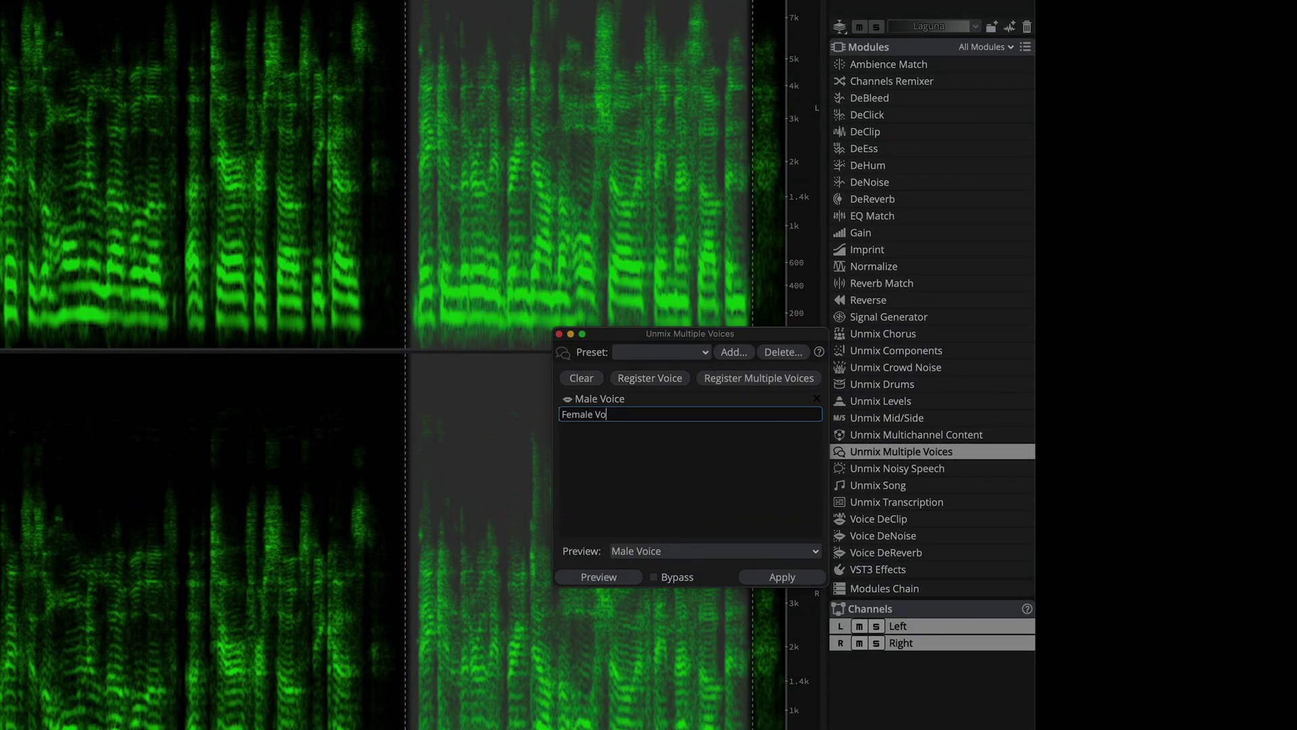
type("ice")
key("Return")
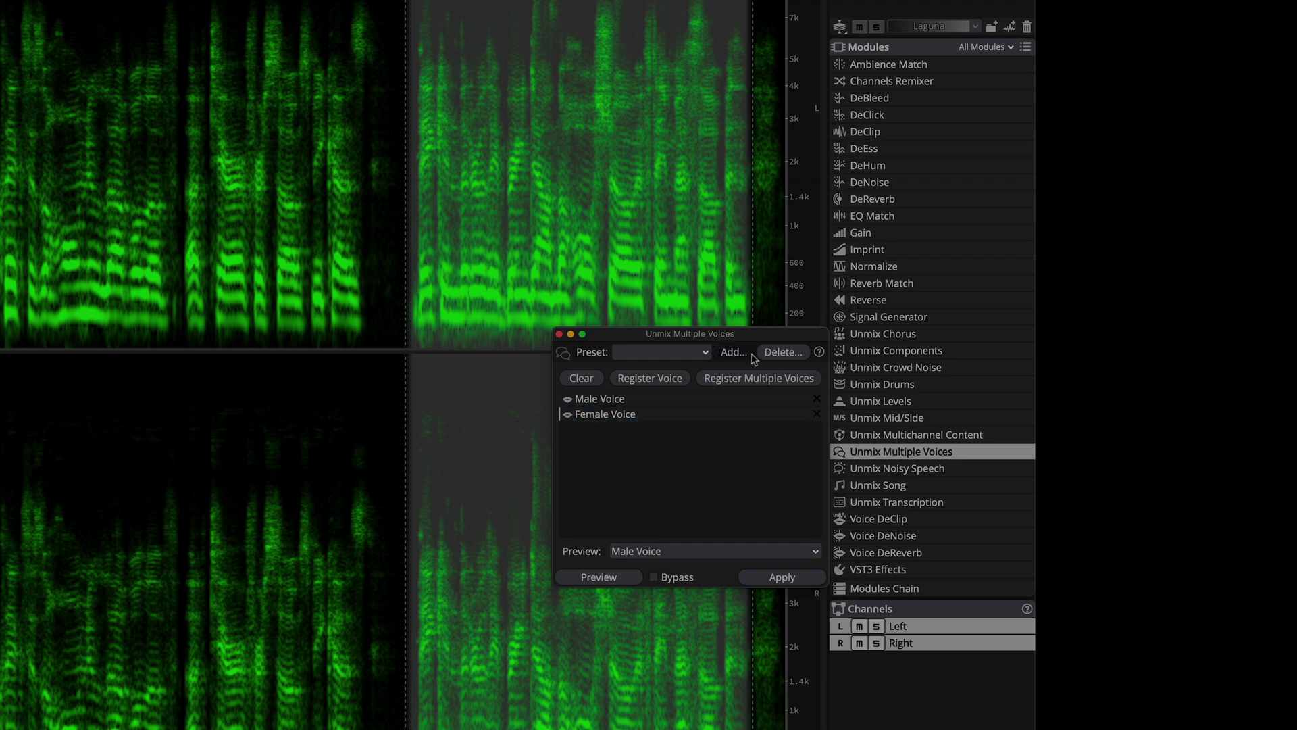
Save the two registered voices as the preset 'Daily Podcast'.
left_click(750, 354)
type("Daily Podcast")
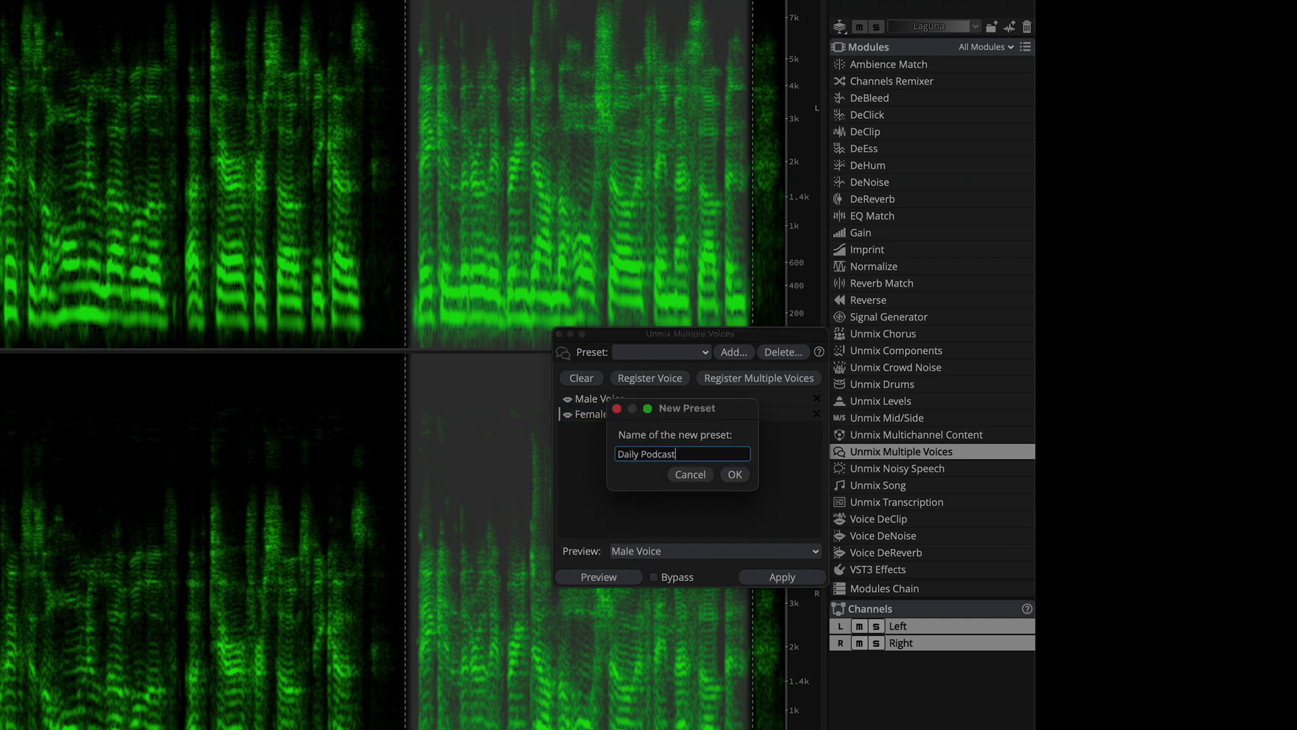
key("Return")
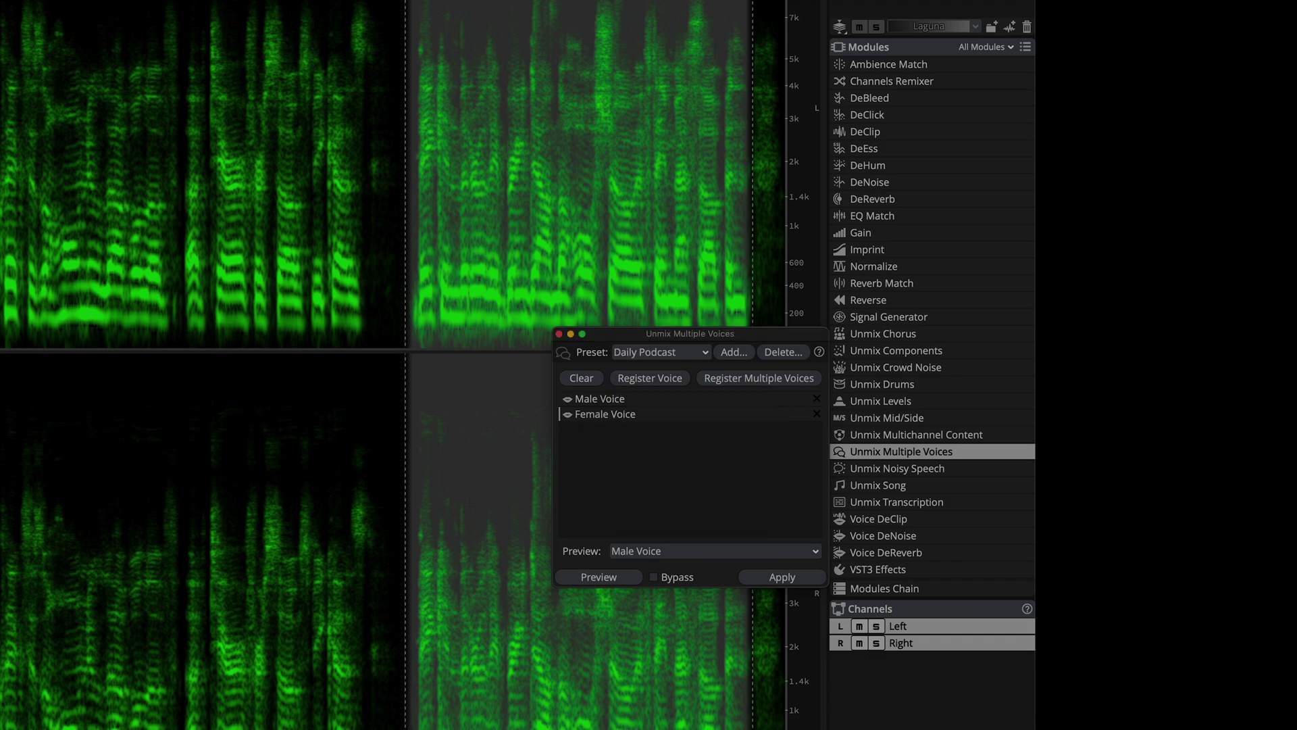
Apply Unmix Multiple Voices, then solo and play the Male Voice, Female Voice and Non-Voice layers.
left_click(809, 578)
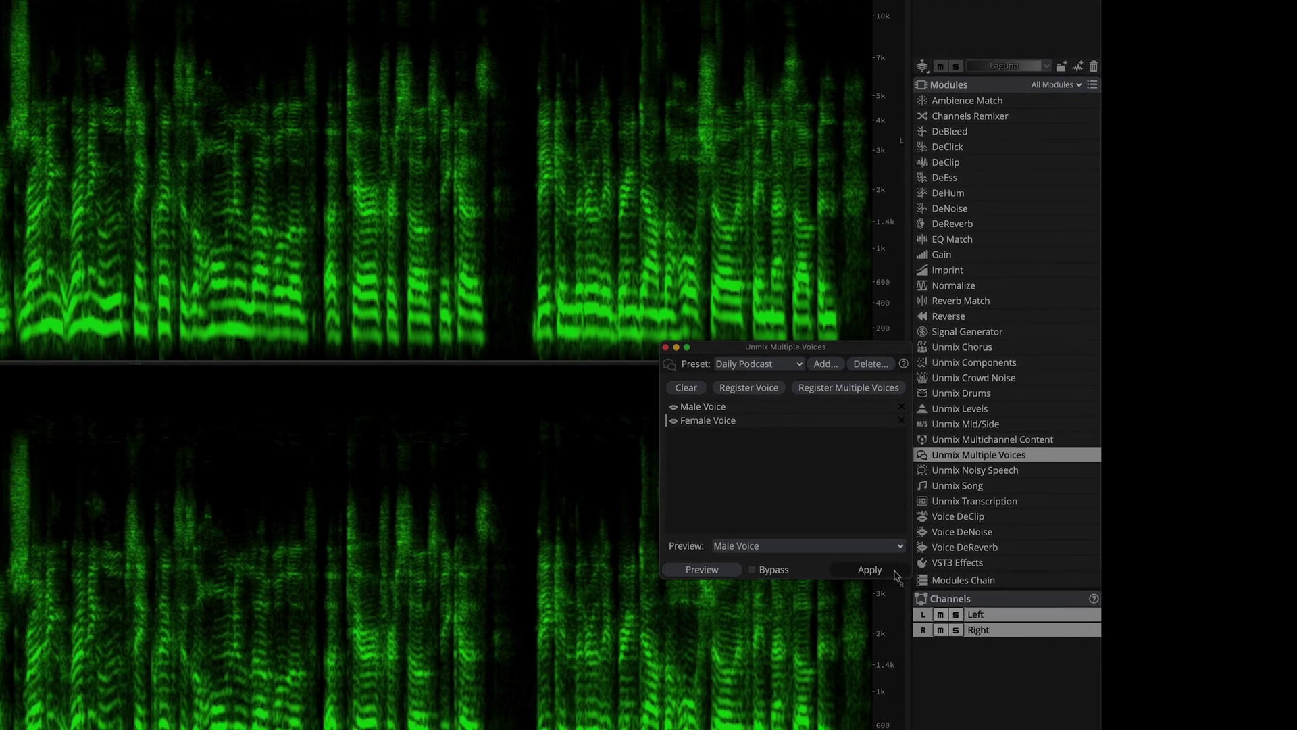
left_click(811, 581)
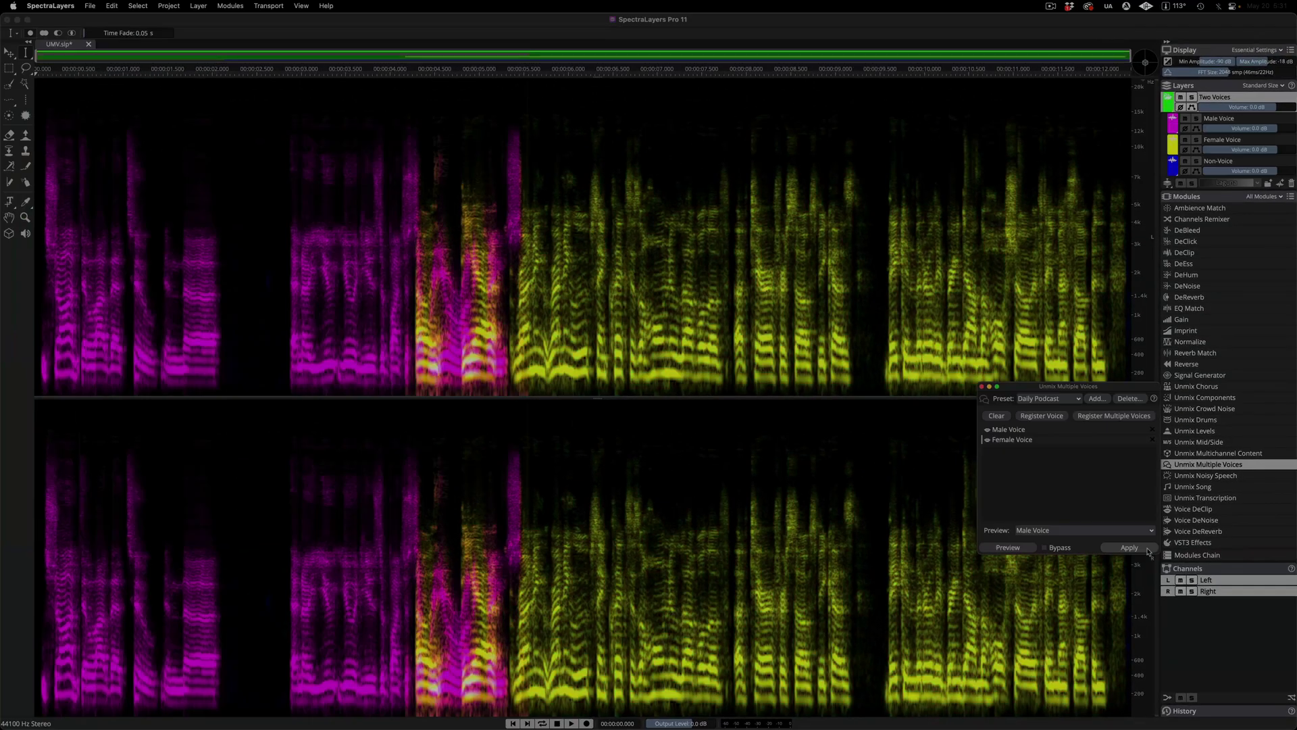
left_click(1195, 118)
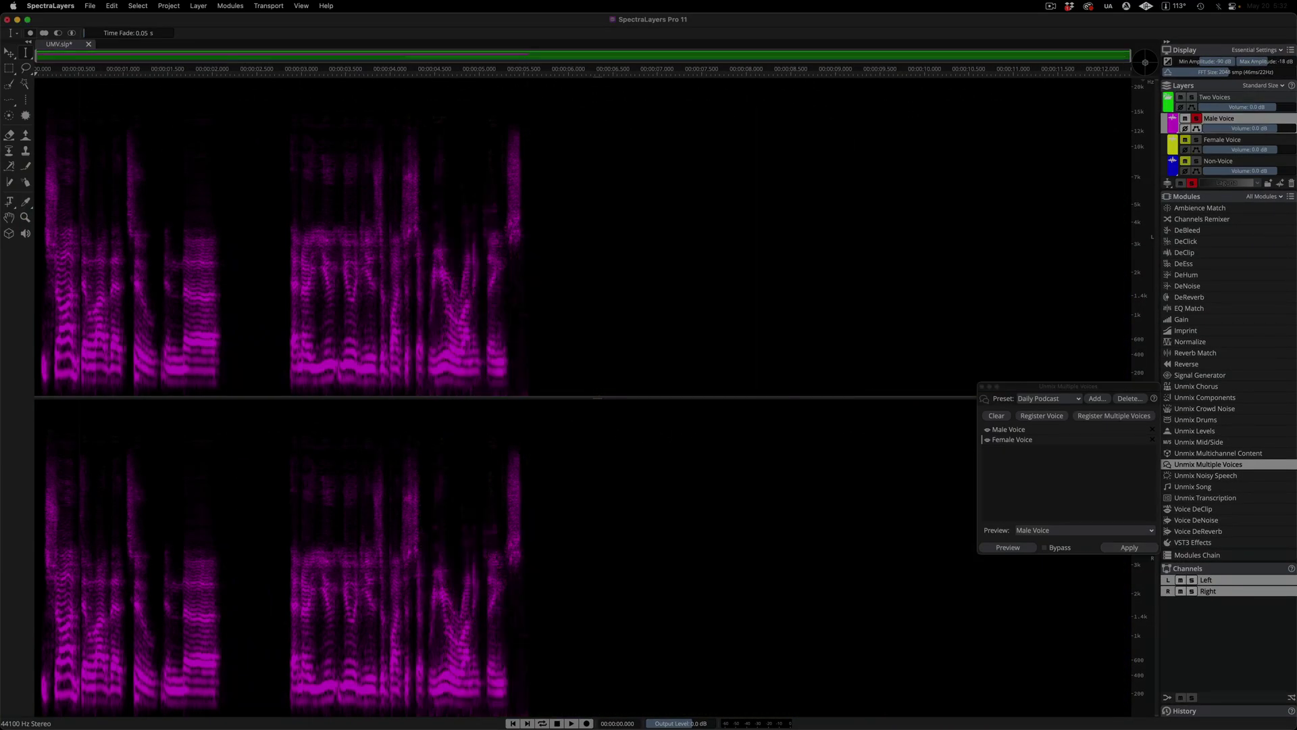
key("space")
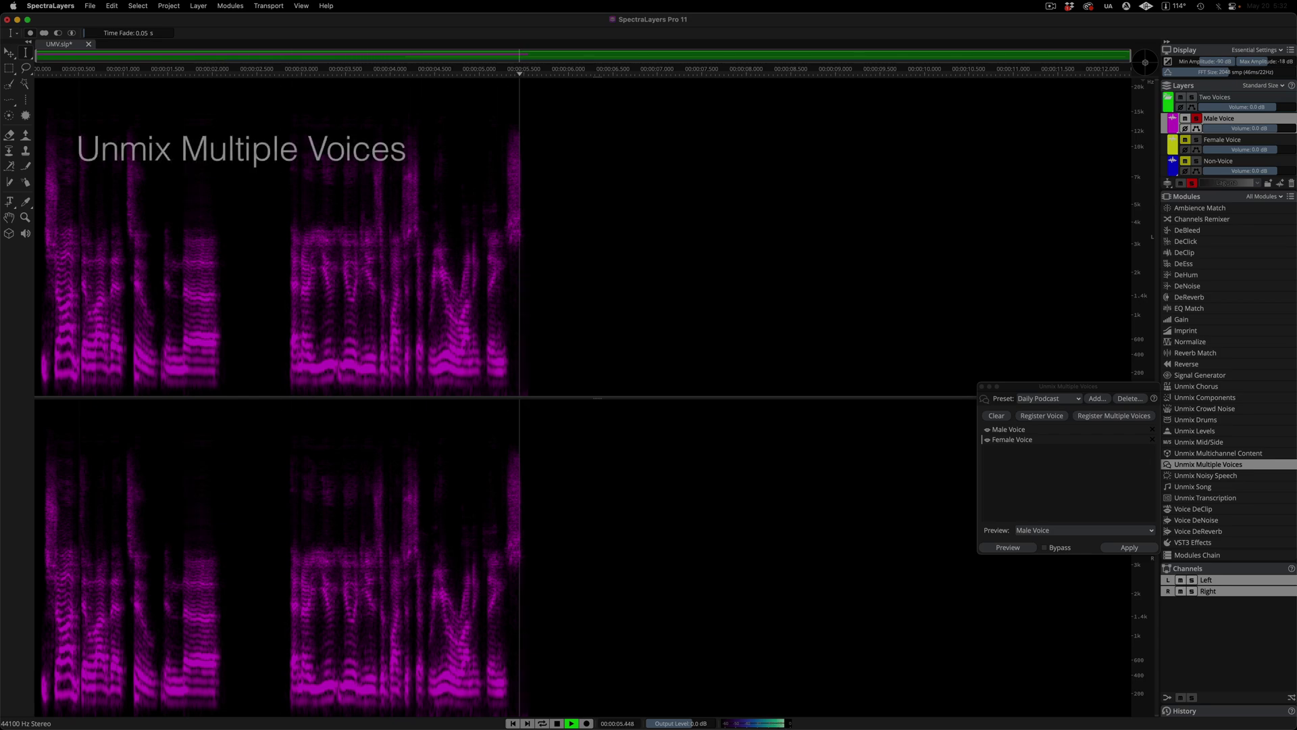
left_click(1196, 139)
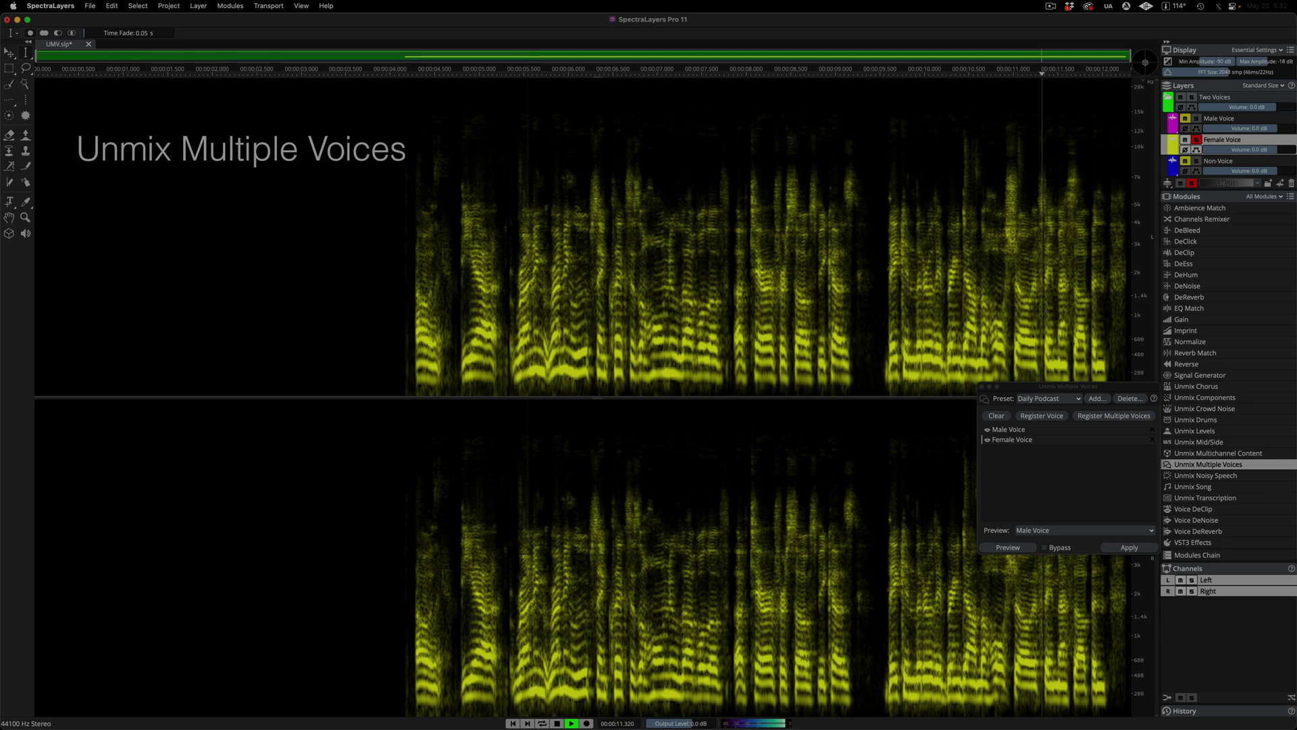
left_click(1197, 160)
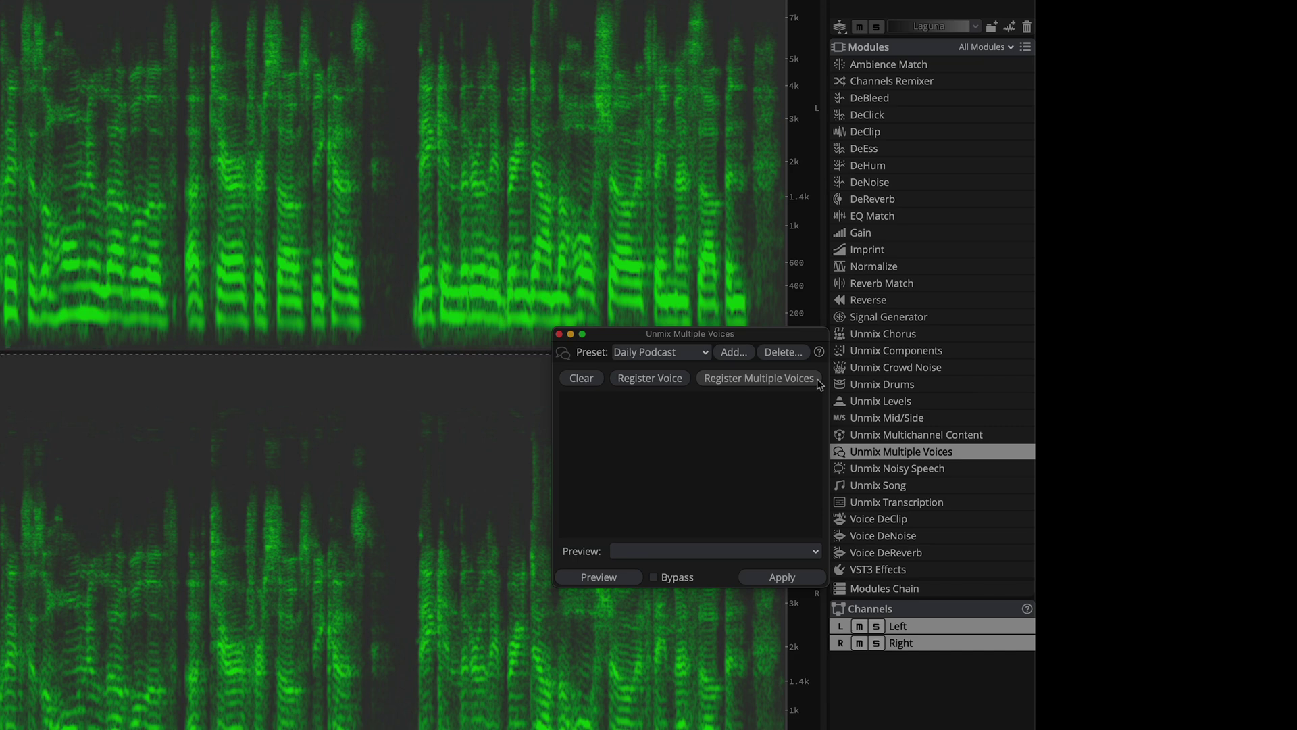
Auto-register 2 voices, apply the split, and solo the Voice 2 layer.
left_click(818, 380)
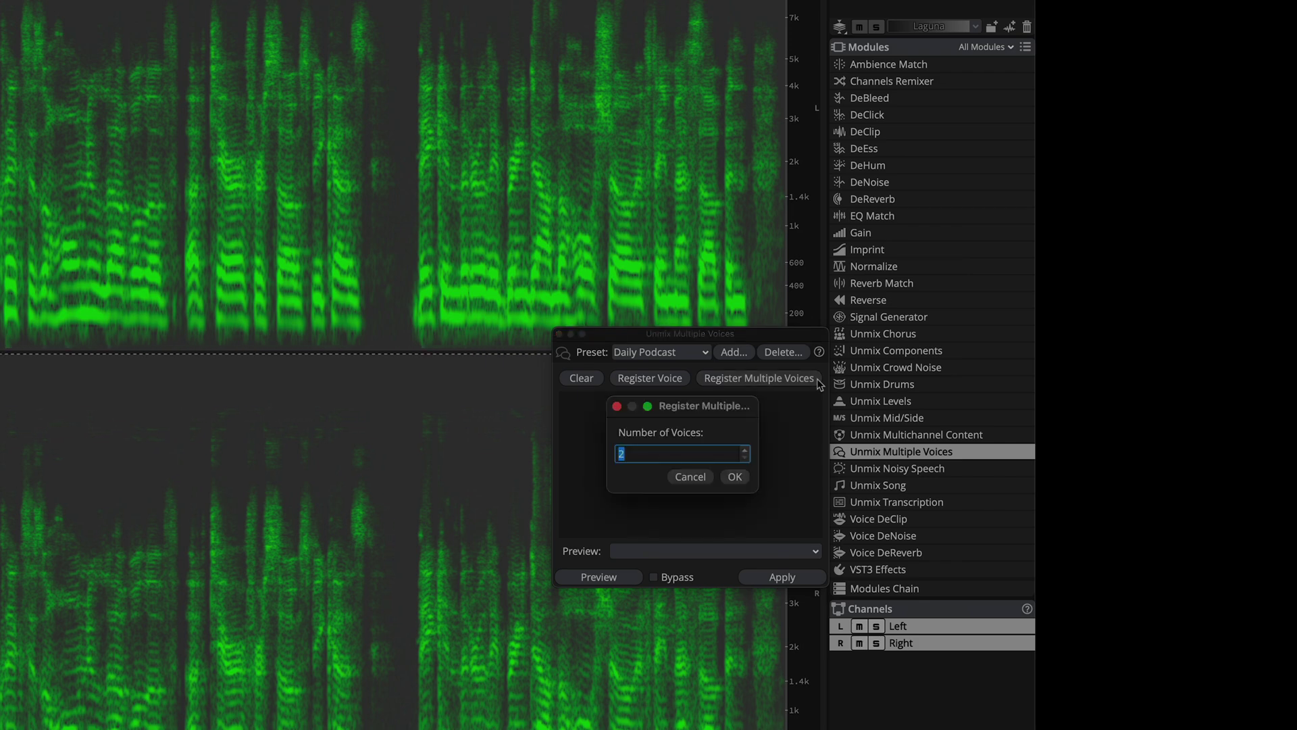
left_click(734, 476)
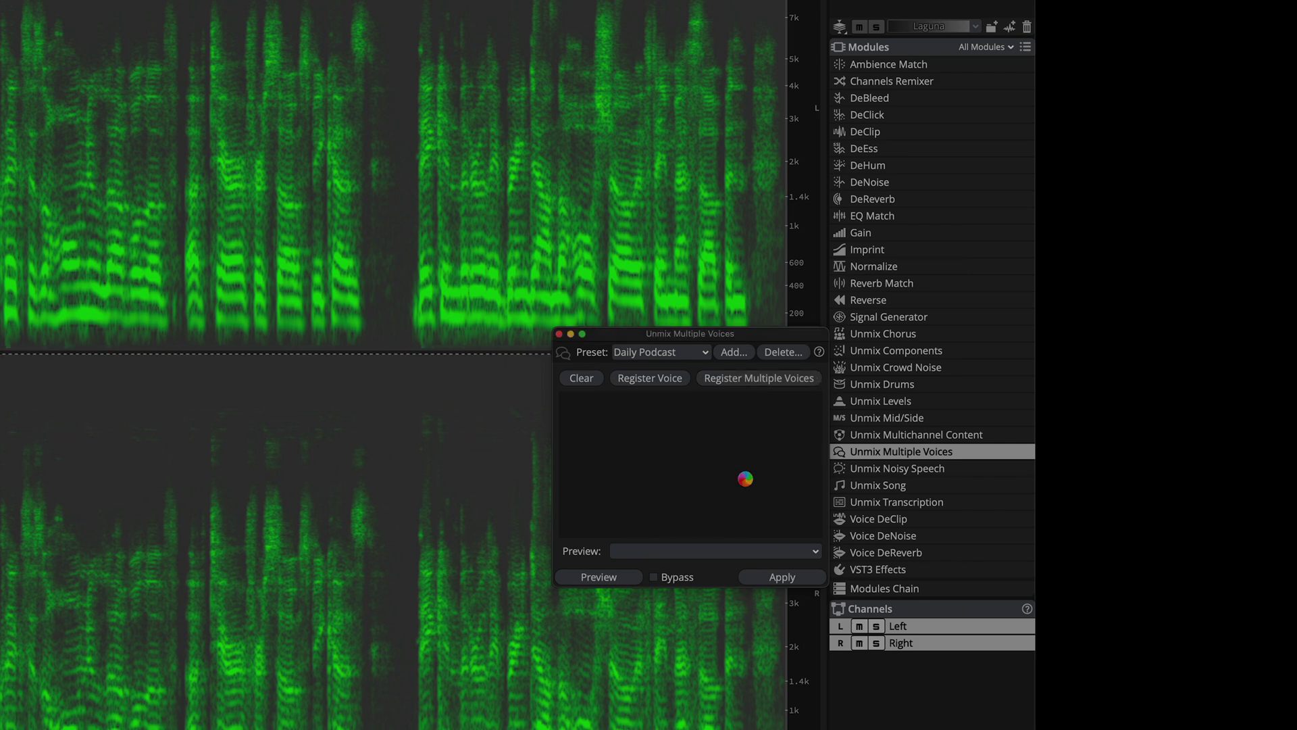
left_click(1041, 555)
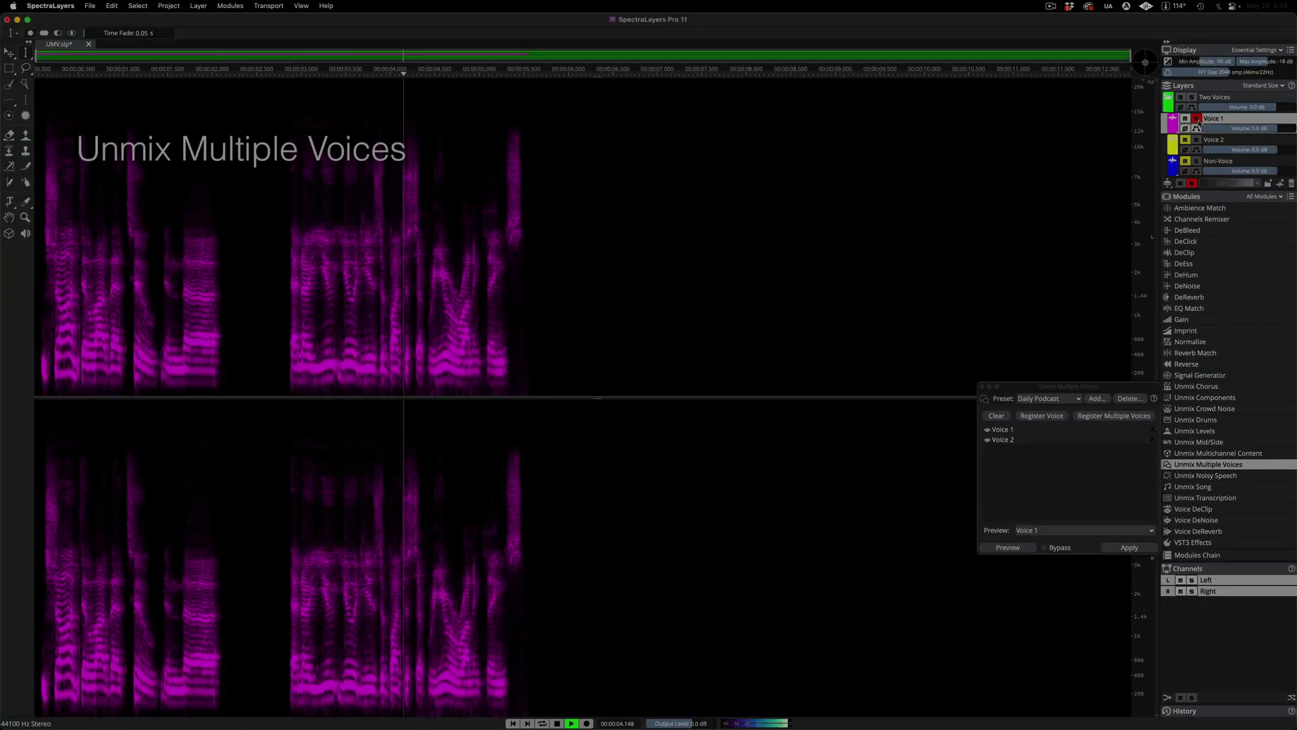
left_click(1196, 140)
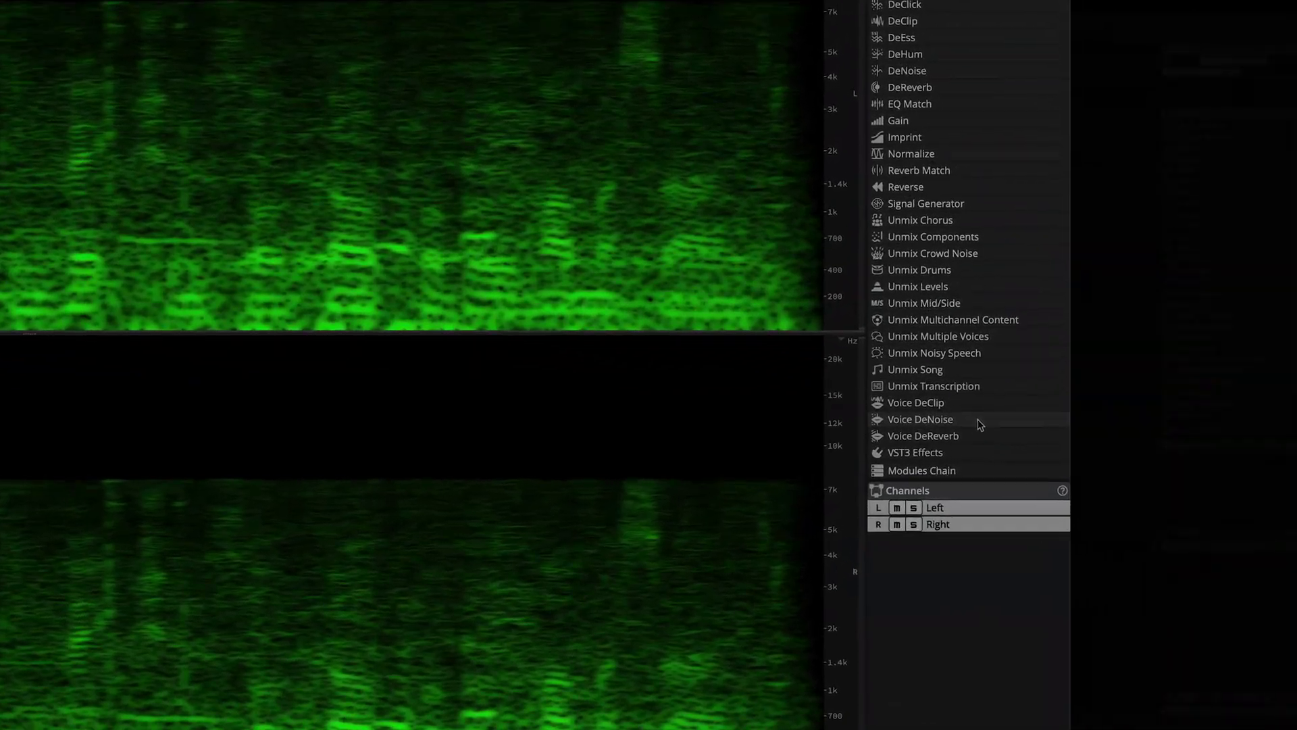
Preview Voice DeNoise with the Noise (Strong) background at 100% reduction.
left_click(1236, 457)
left_click(1151, 489)
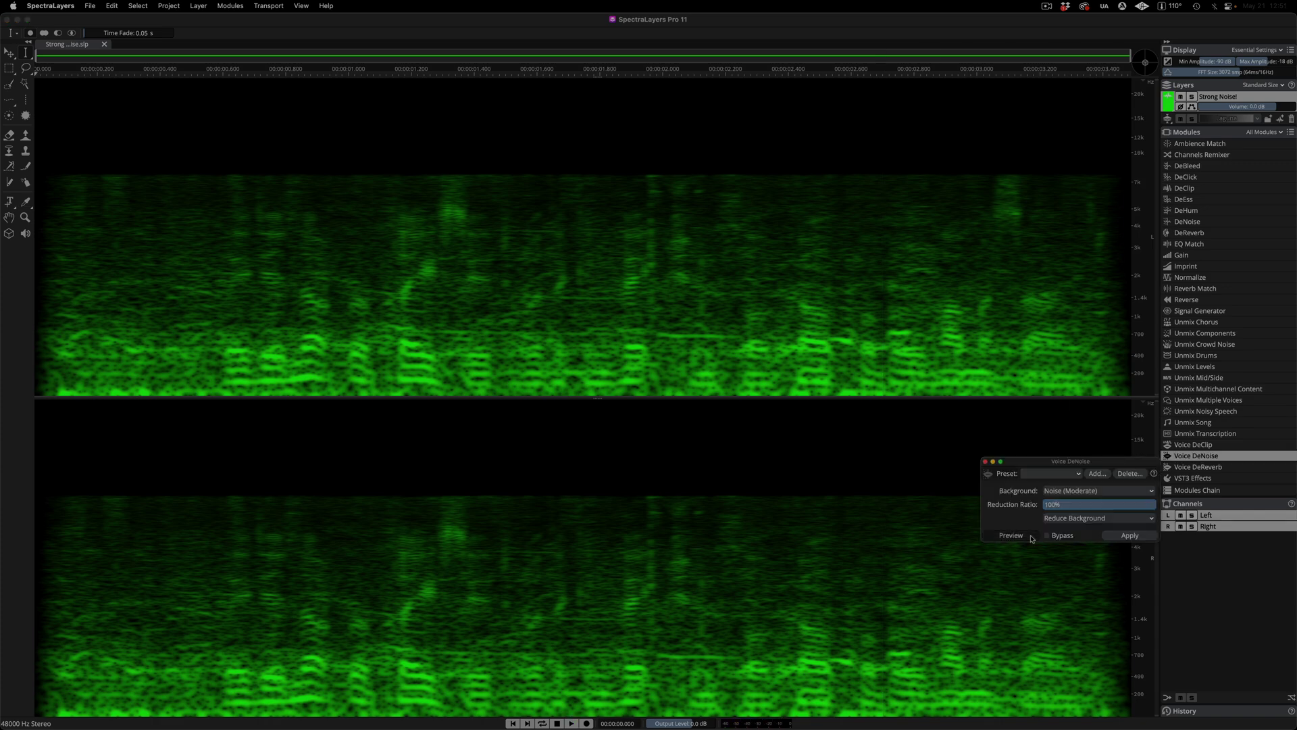
left_click(1032, 537)
left_click(1032, 535)
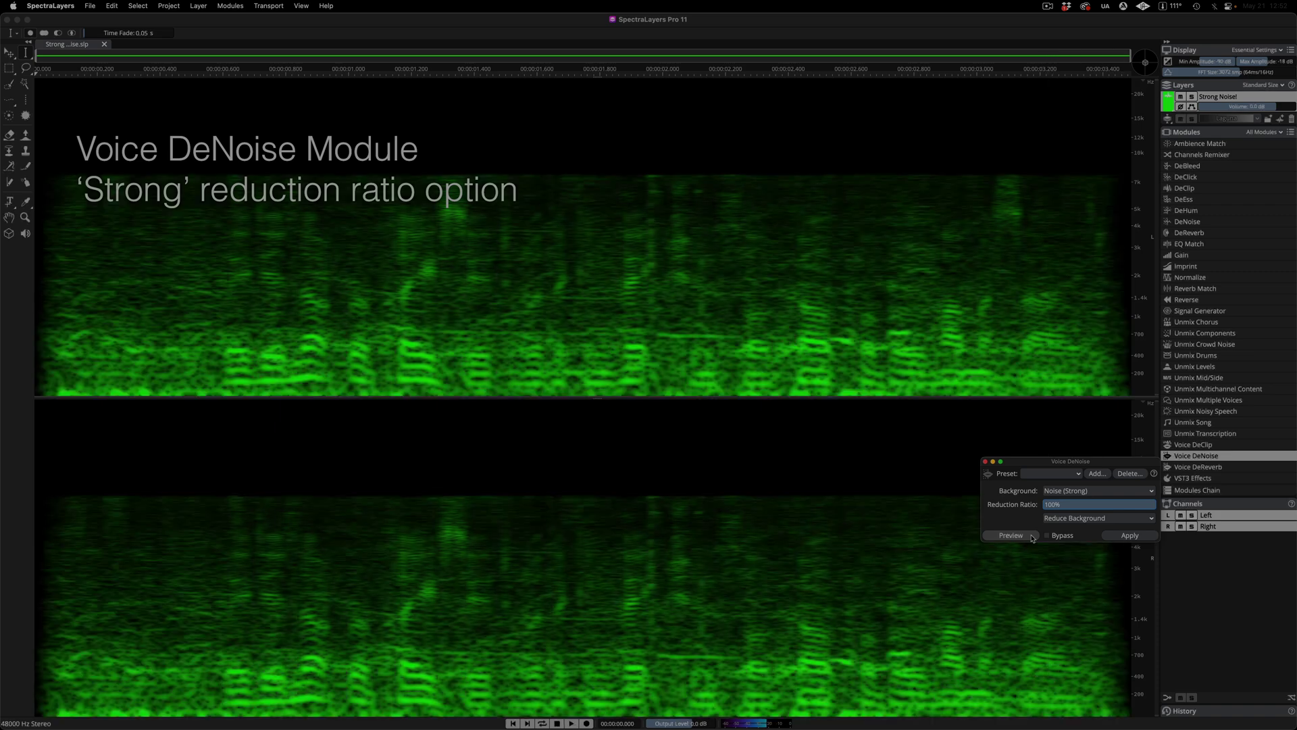
Apply Voice DeNoise and play back the cleaned speech.
left_click(1146, 538)
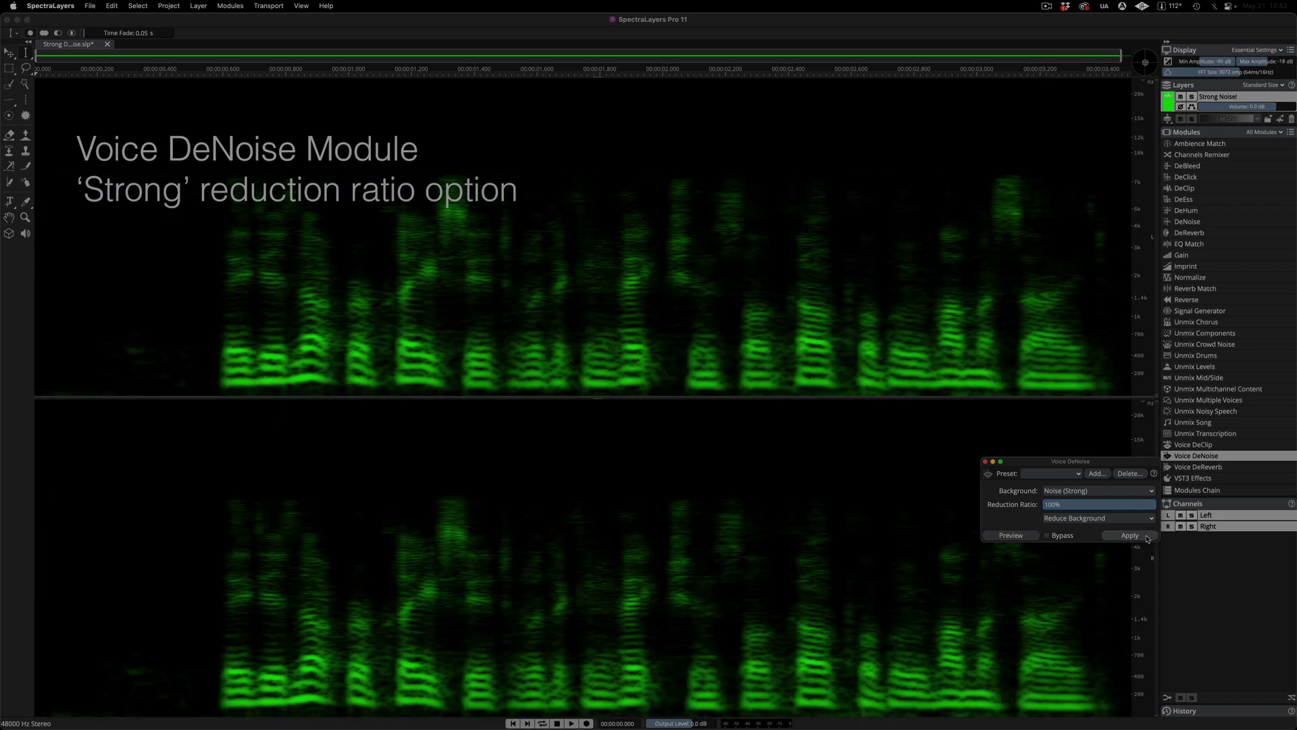
key("space")
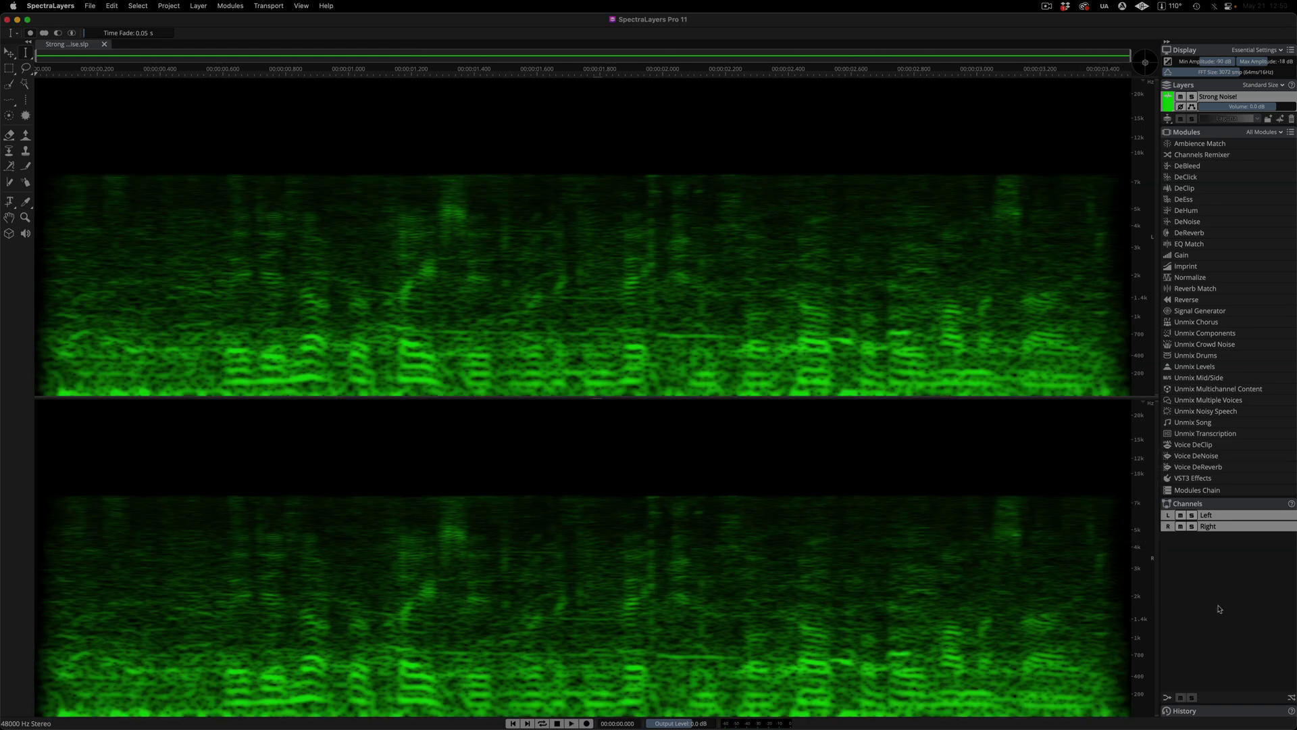
key("space")
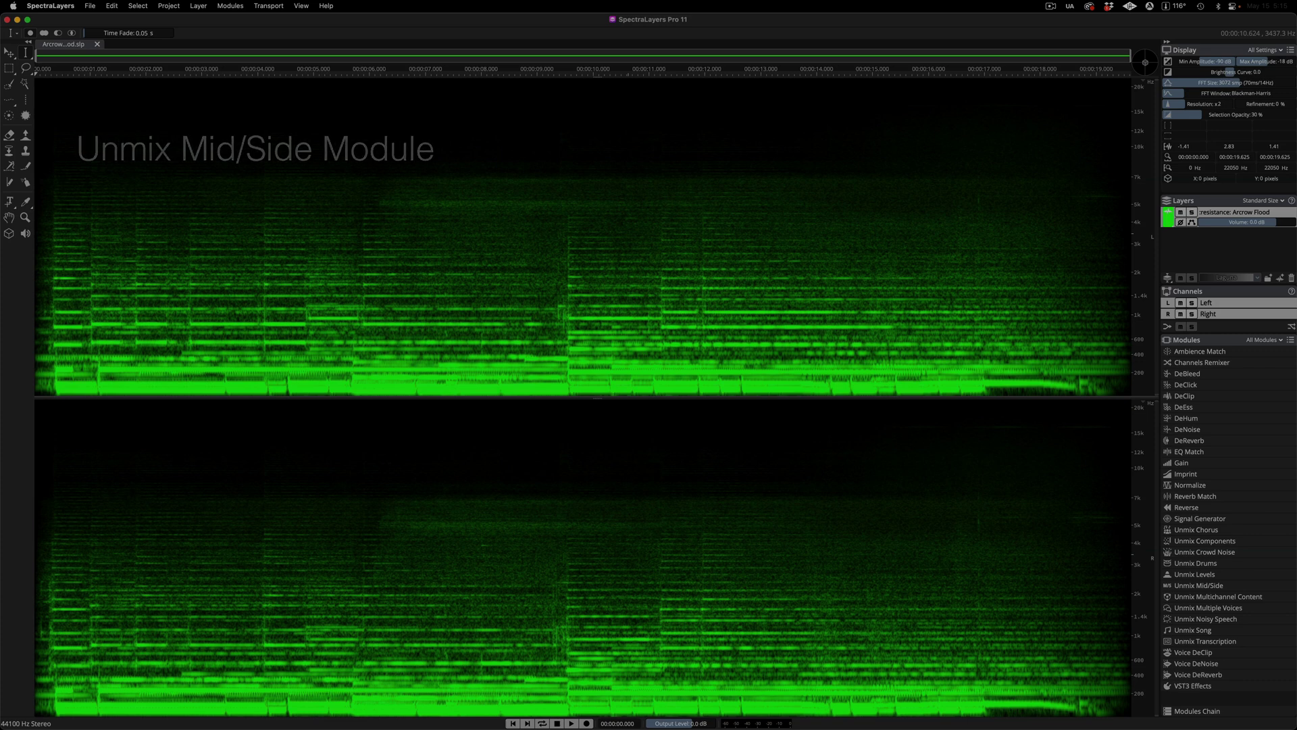
key("space")
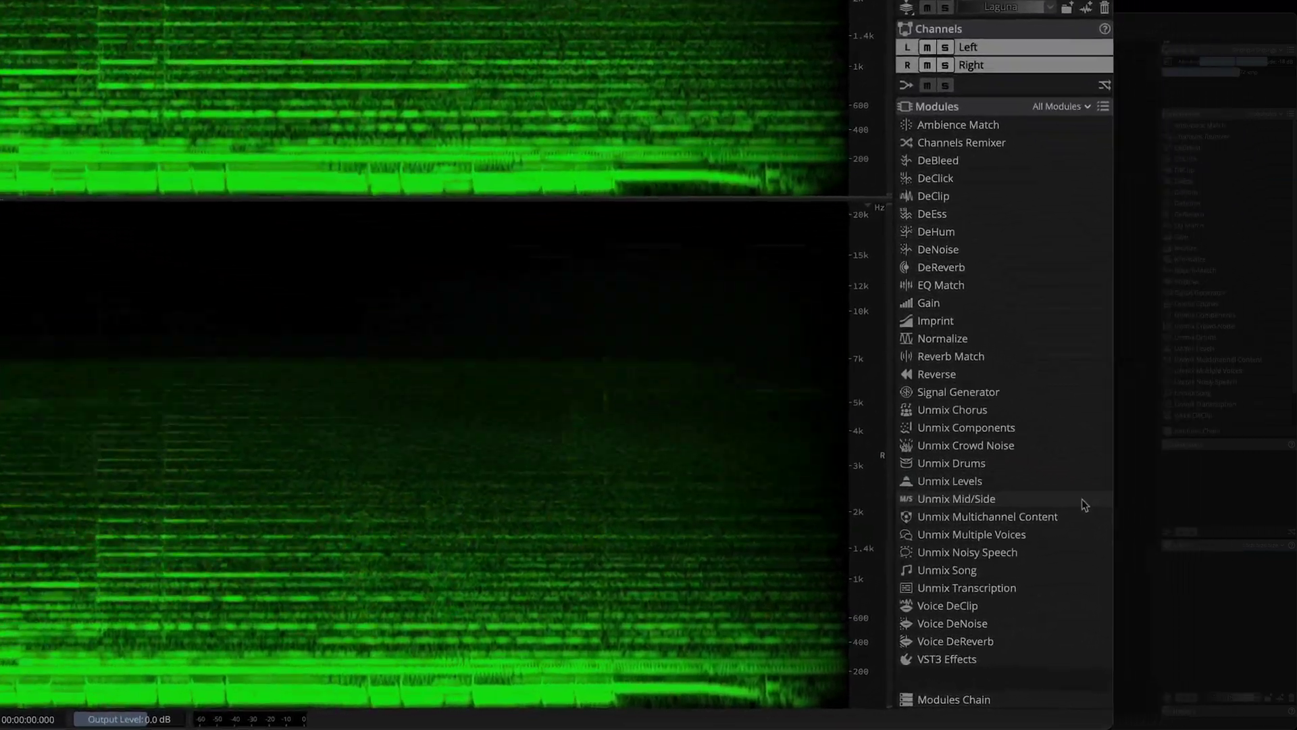
Apply Unmix Mid/Side in Standard mode to Resistance: Arrow Flood.
left_click(1279, 590)
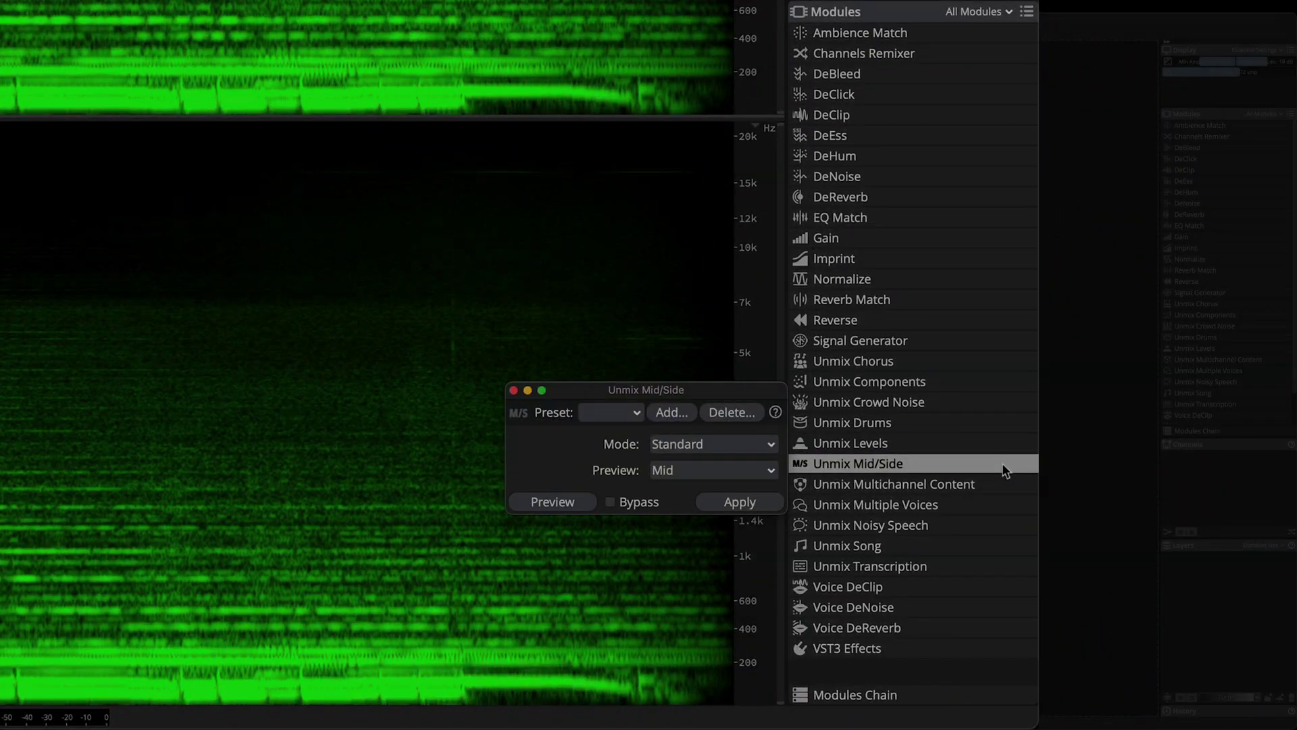
left_click(766, 502)
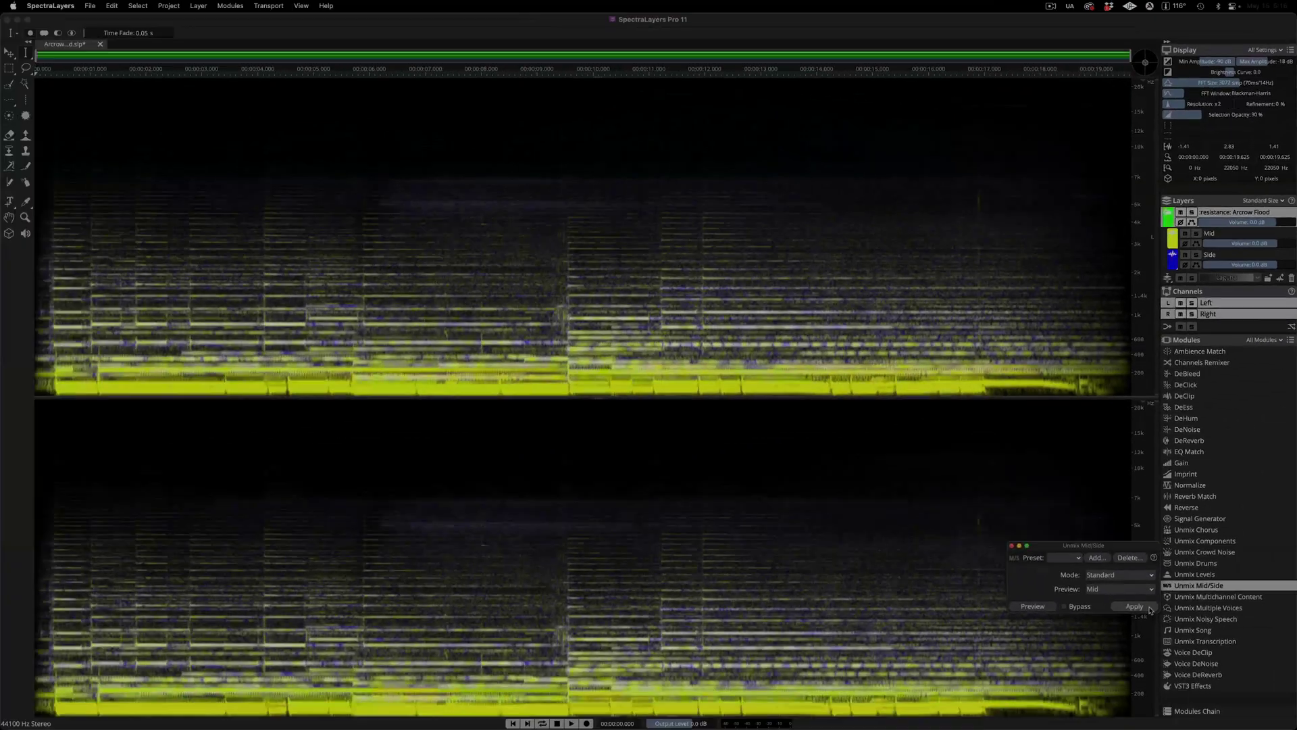
Solo and play the Mid layer, then the Side layer.
key("space")
left_click(1197, 234)
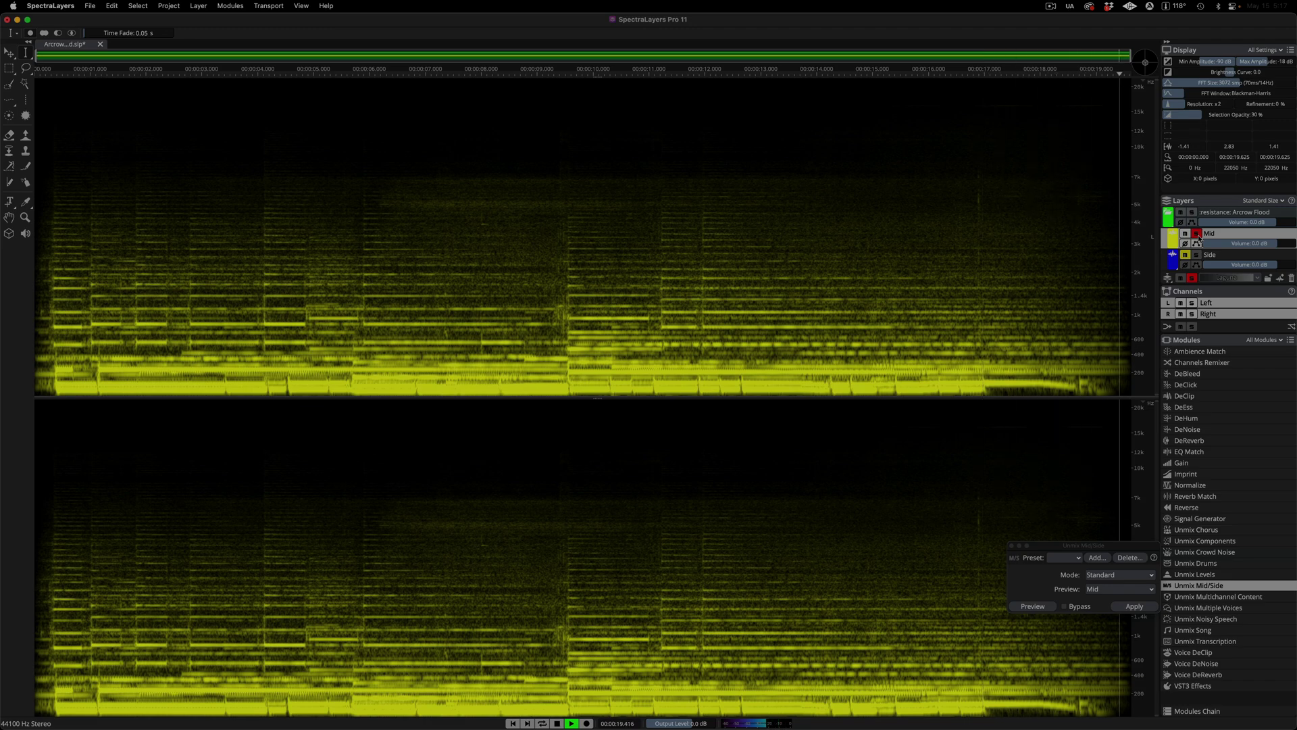
left_click(1197, 255)
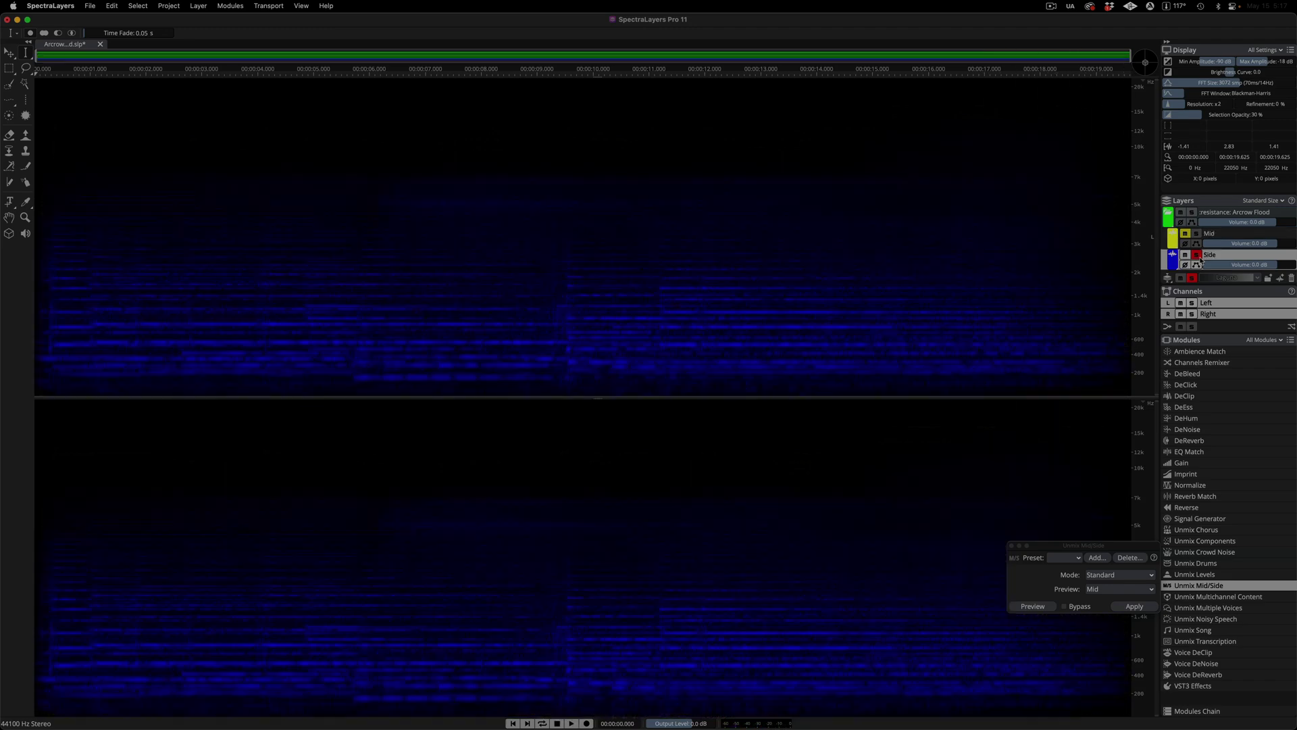
key("space")
Run Unmix Mid/Side in Expanded mode to split Arrow Flood into Mid and Side layers.
left_click(1149, 574)
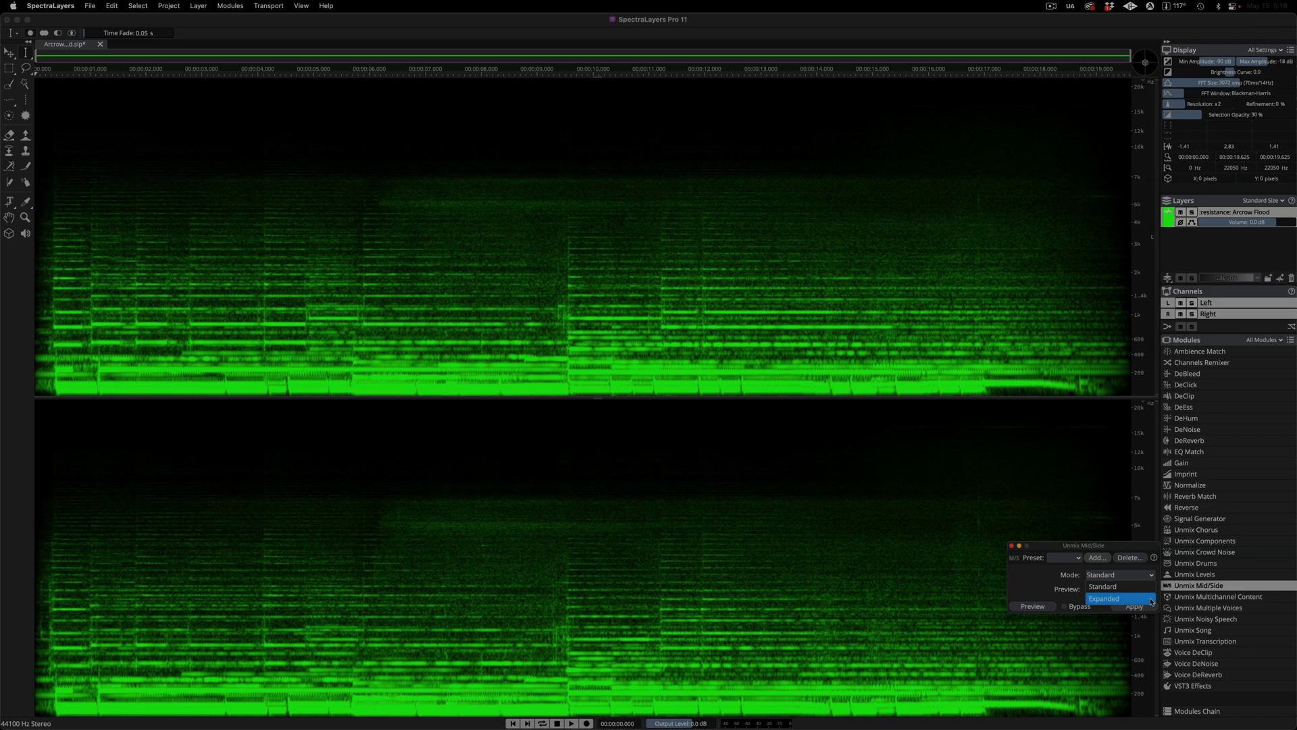
left_click(1152, 599)
left_click(1151, 608)
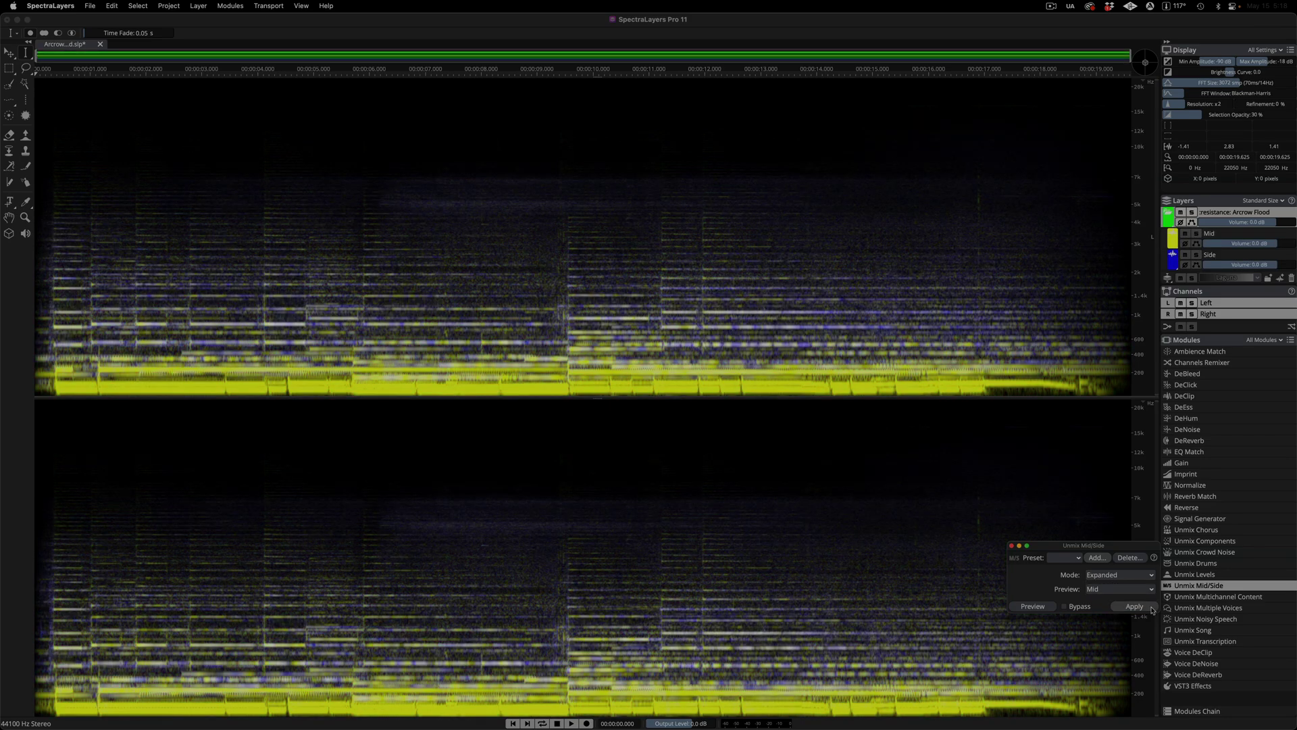
Solo and play back the Mid layer, then solo and play back the Side layer.
left_click(1196, 233)
key("space")
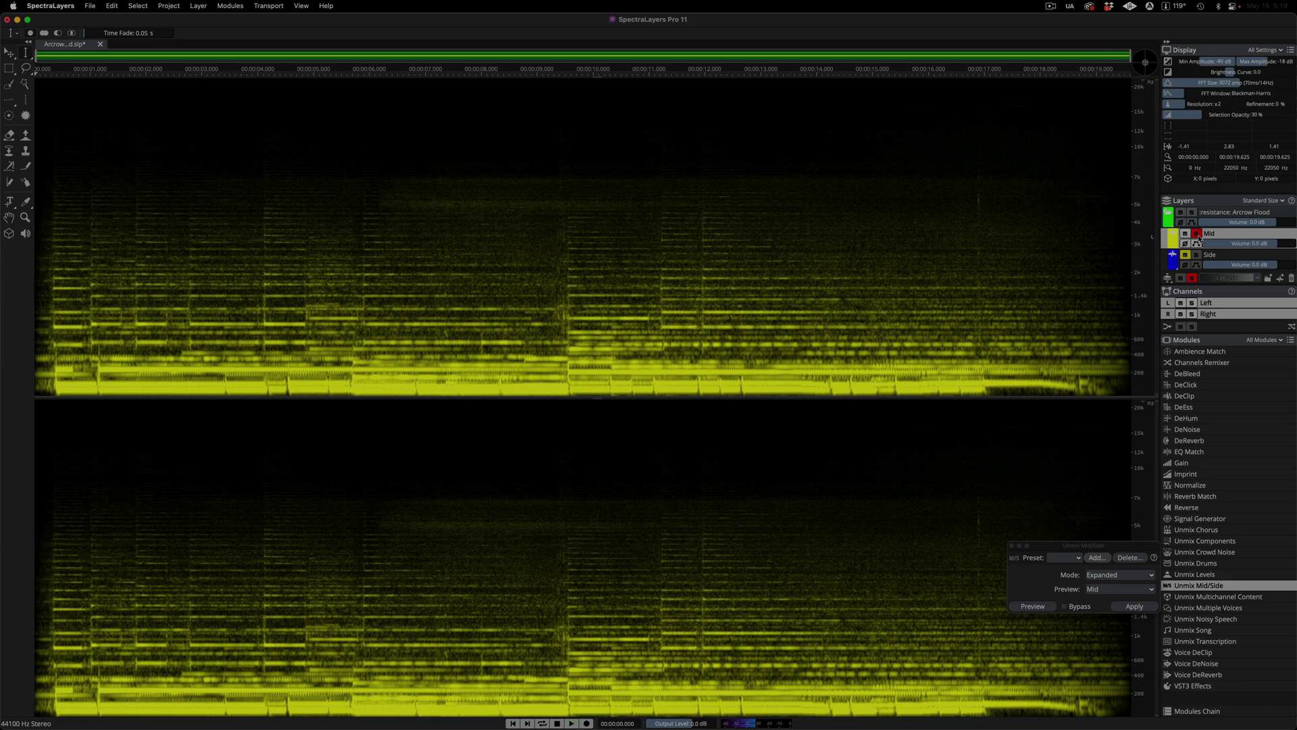
left_click(1197, 255)
key("space")
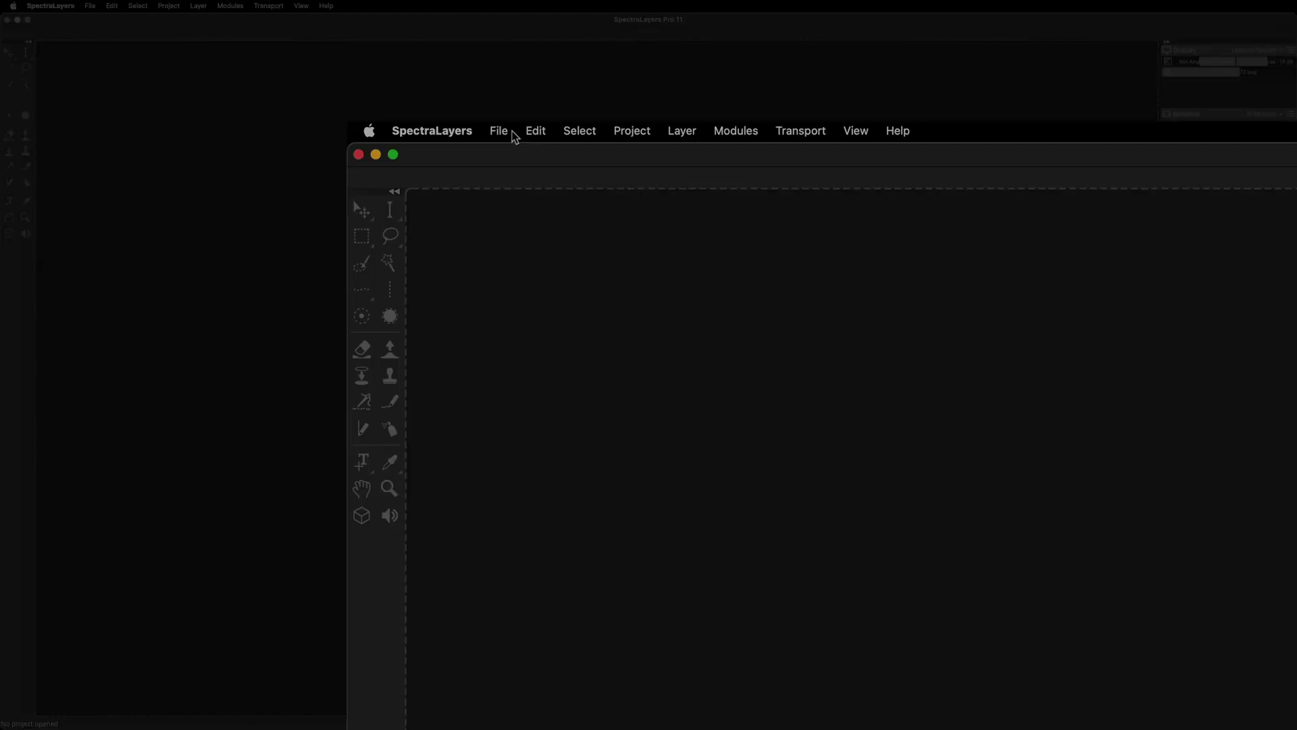
Open Batch Process and add Acoustic Drum Beat 01.wav through 08.wav to the batch list.
left_click(500, 131)
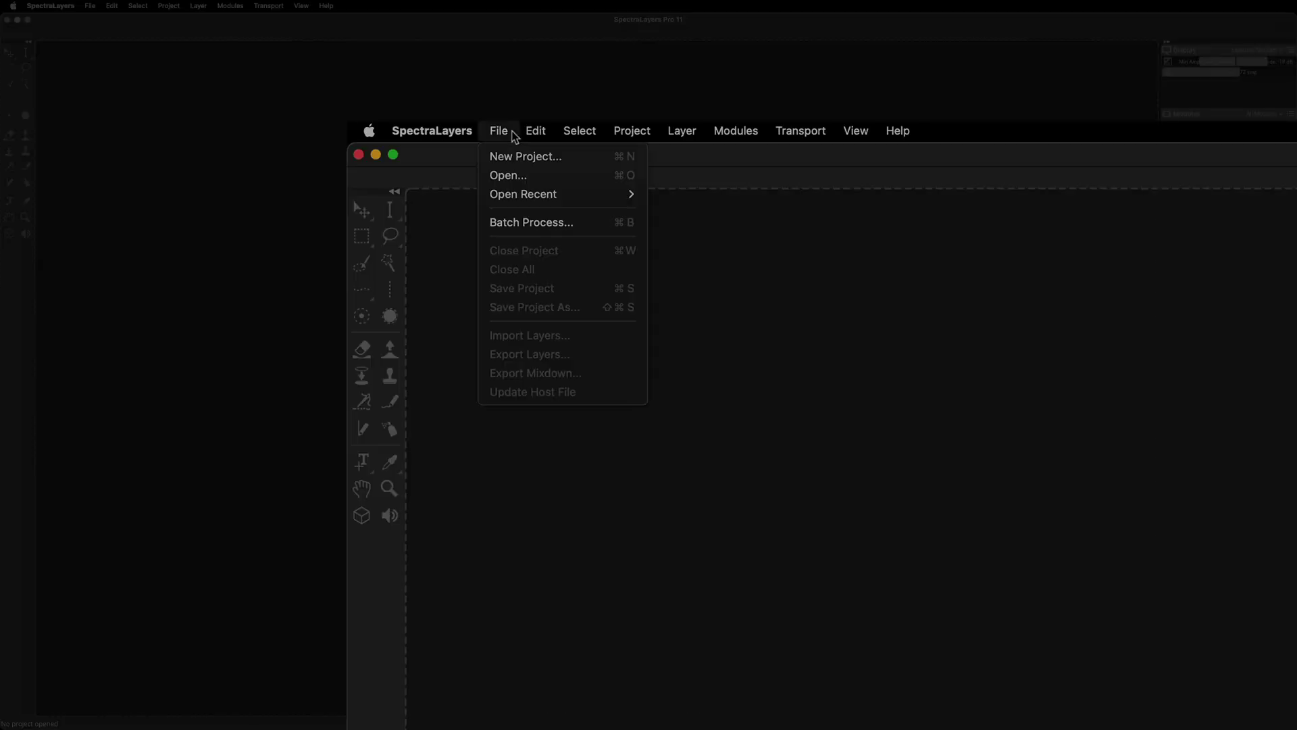
left_click(583, 222)
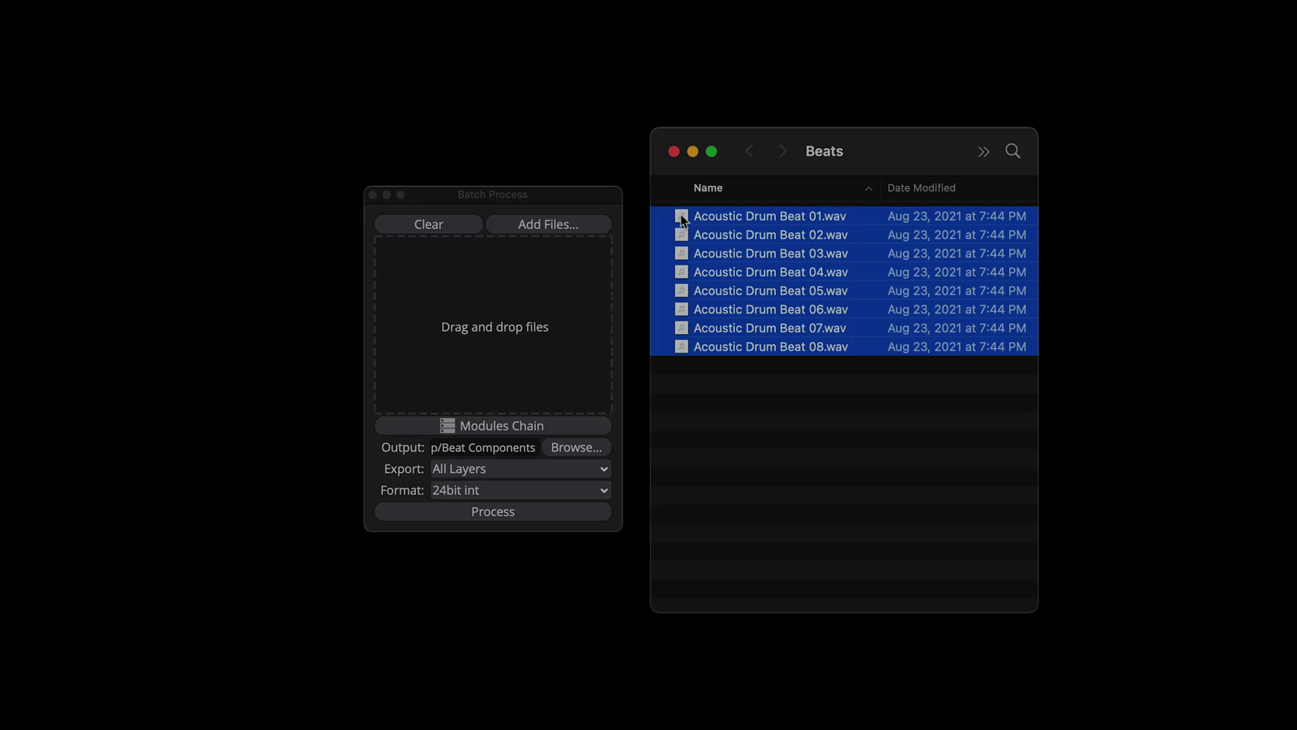
left_click_drag(842, 207, 545, 257)
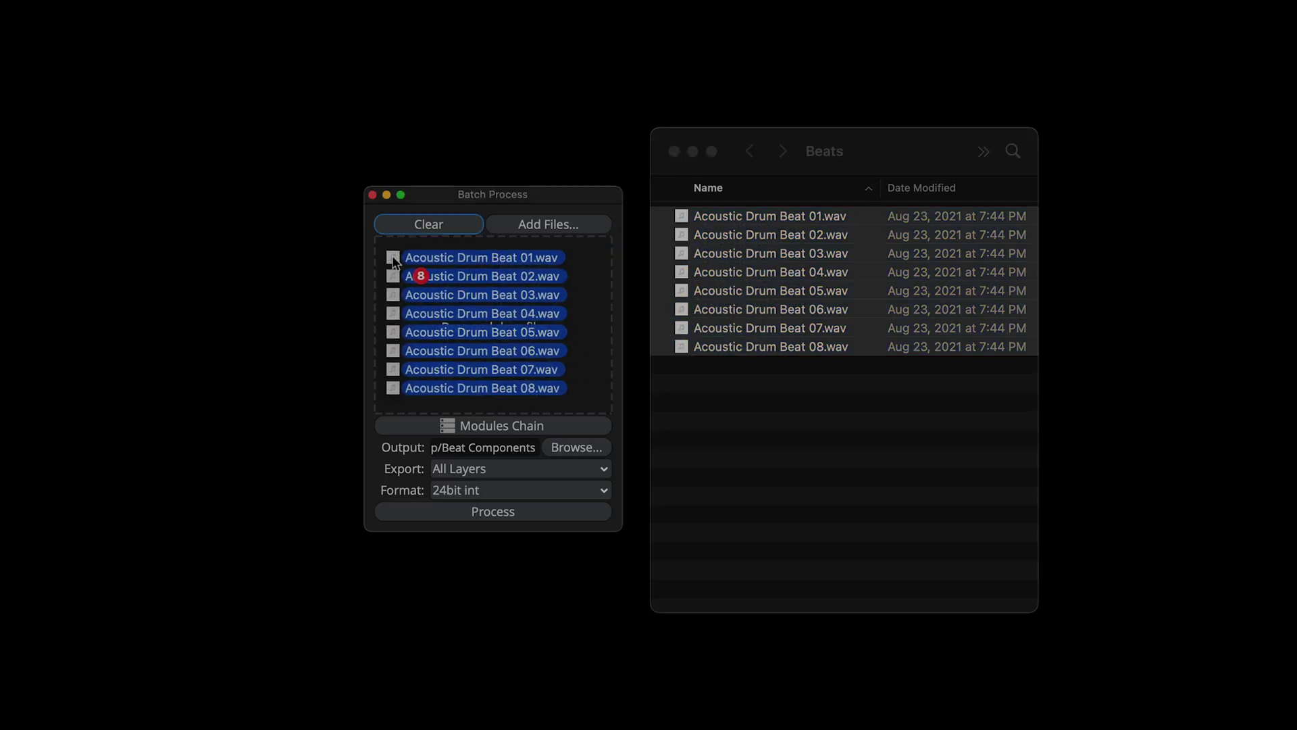
left_click_drag(393, 261, 393, 261)
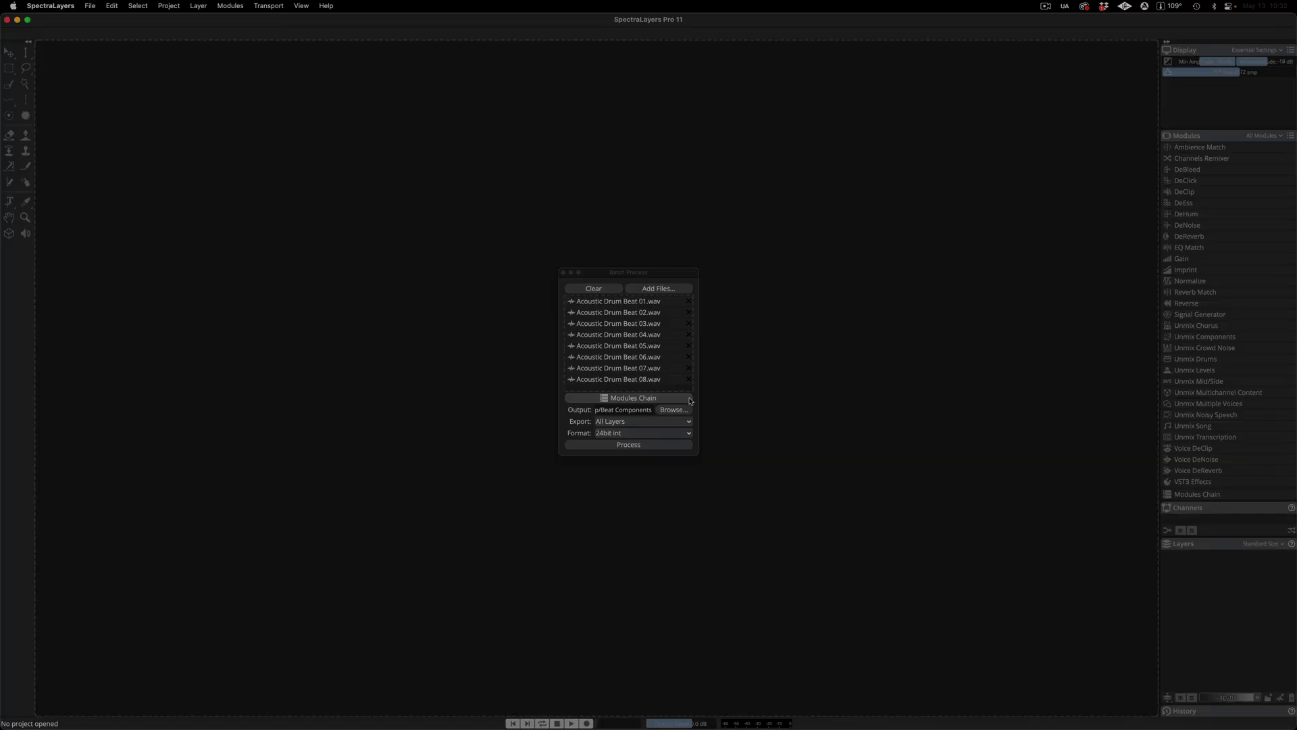
Build a Modules Chain of Unmix Components followed by VST3 Effects, and open the VST3 settings.
left_click(627, 396)
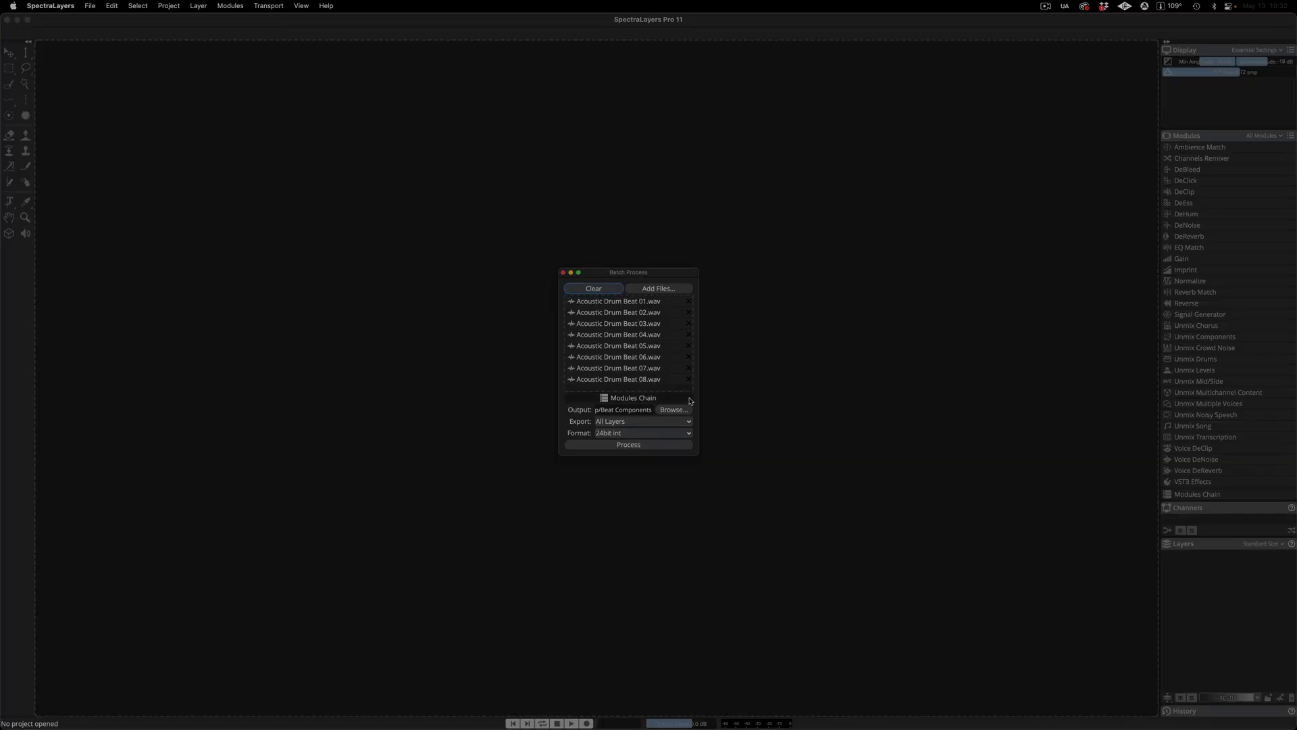
left_click_drag(1223, 362, 537, 376)
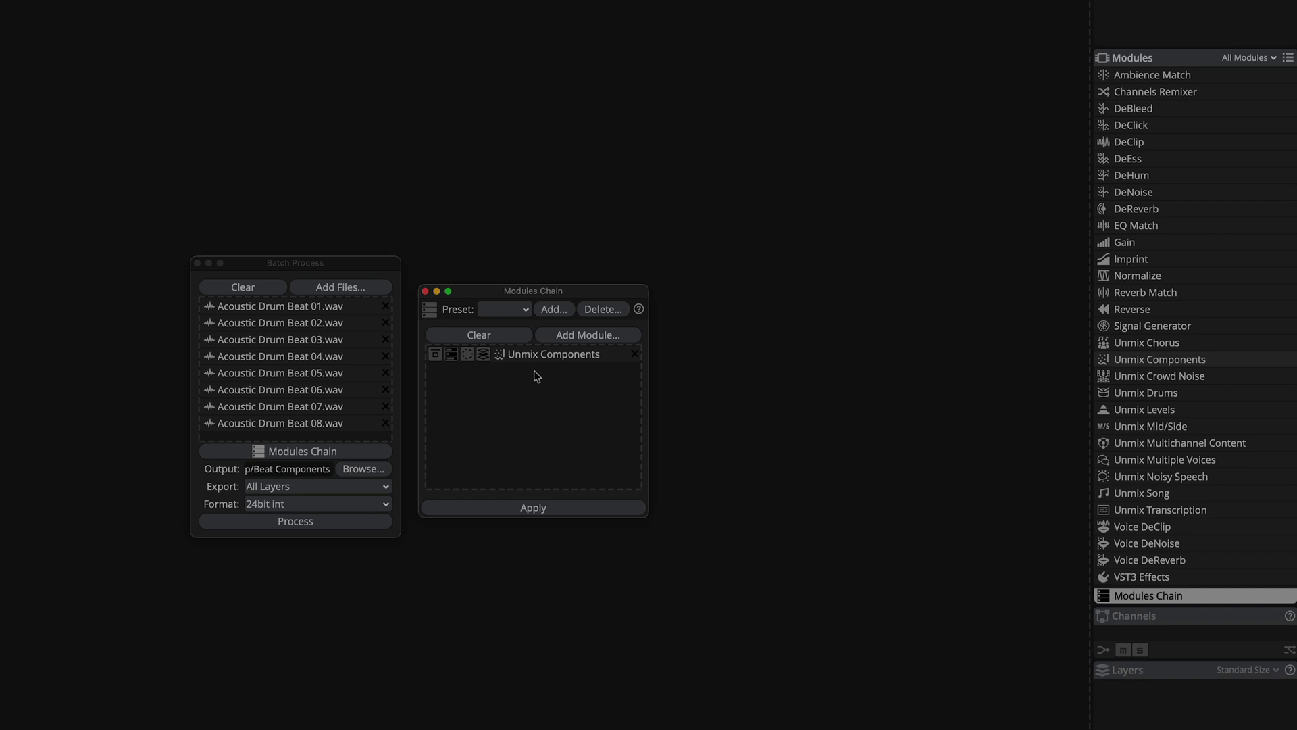
left_click(1180, 581)
left_click_drag(1180, 580, 518, 391)
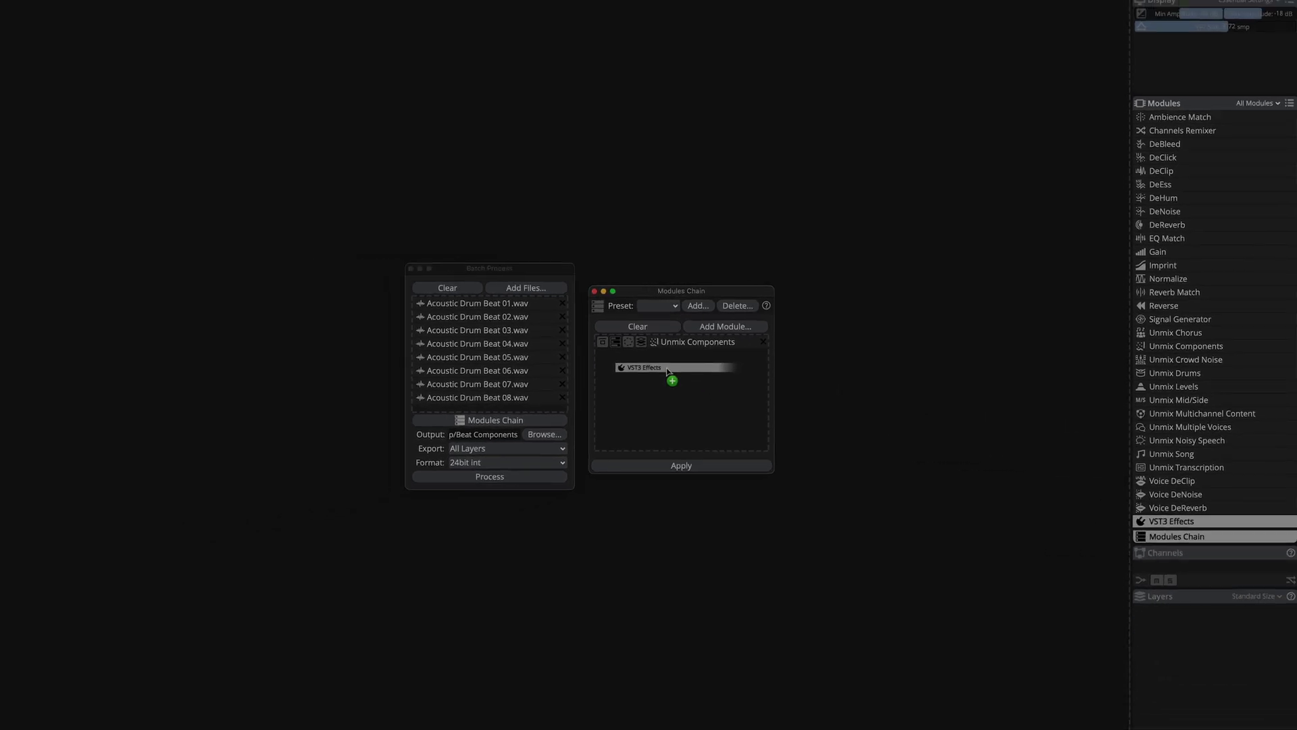
left_click_drag(667, 371, 668, 372)
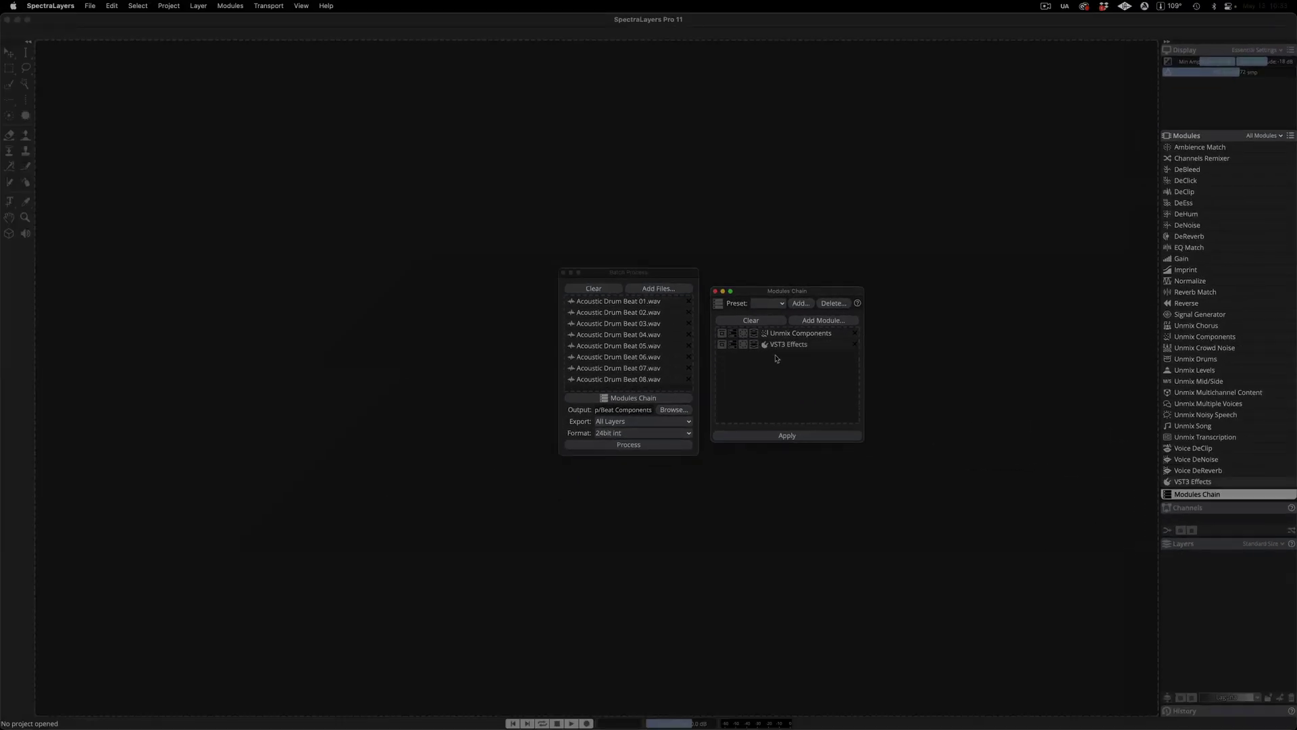
left_click(732, 345)
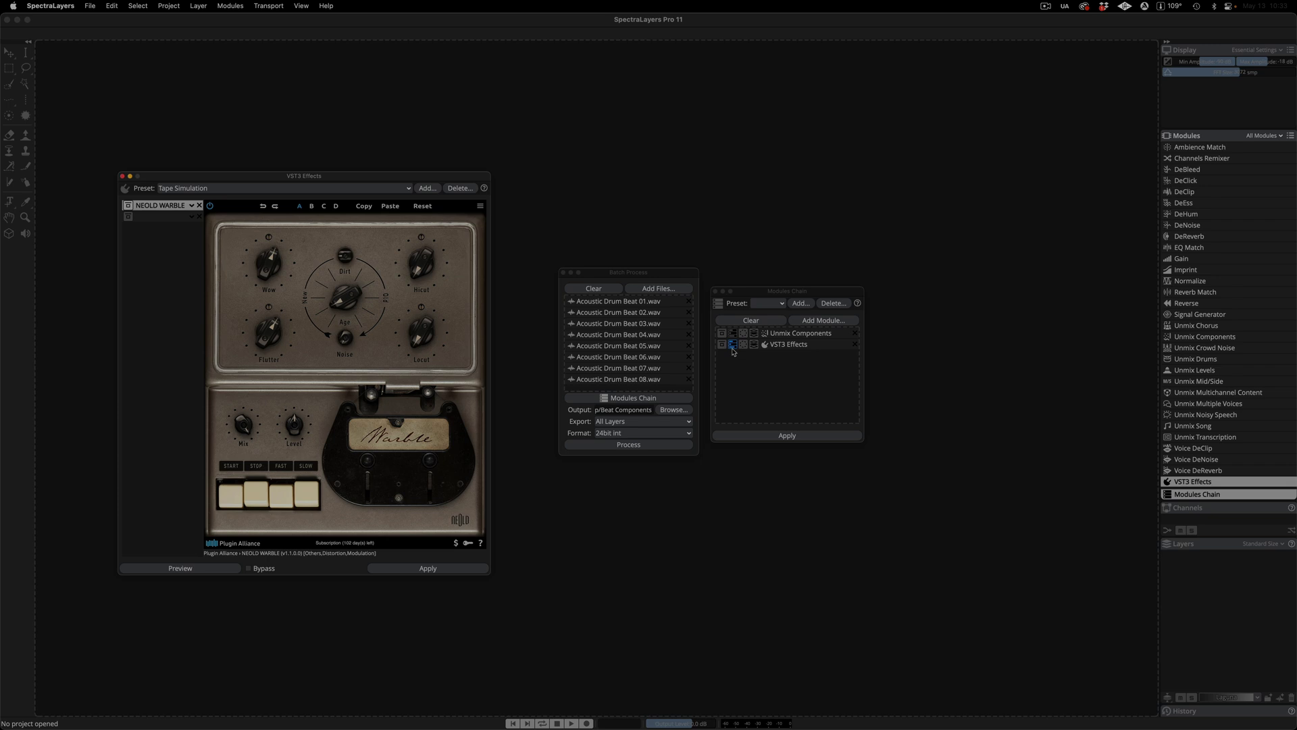
Make the VST3 Effects step target only the Transients layer.
left_click(754, 344)
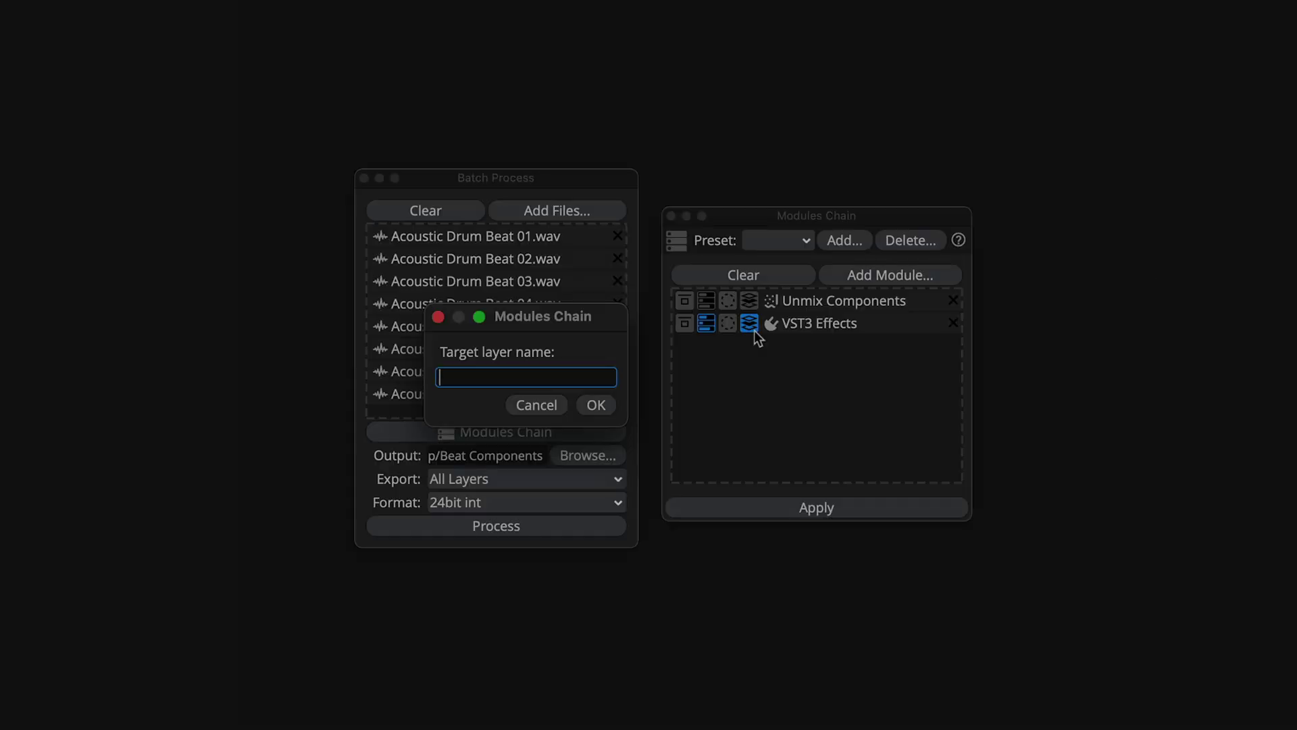
type("Transient")
type("s")
key("Return")
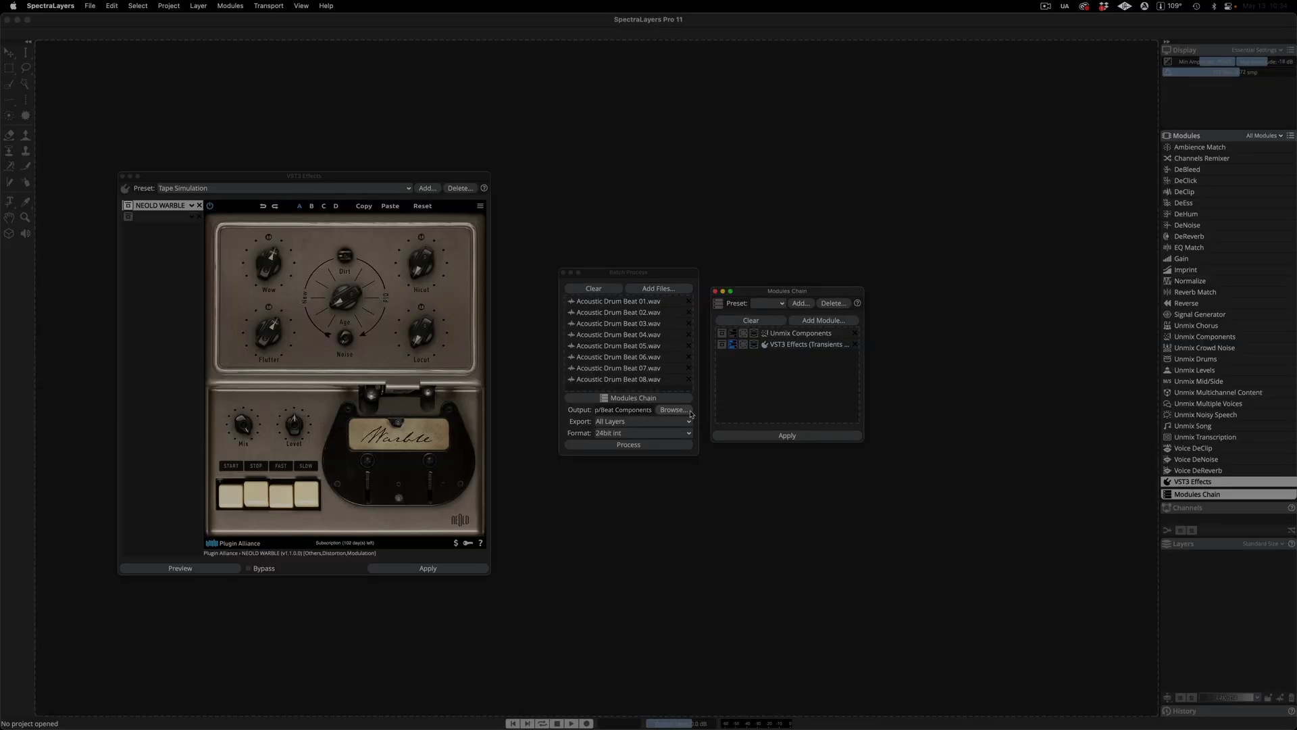
Export all layers as 24bit int into the Beat Components folder.
left_click(689, 410)
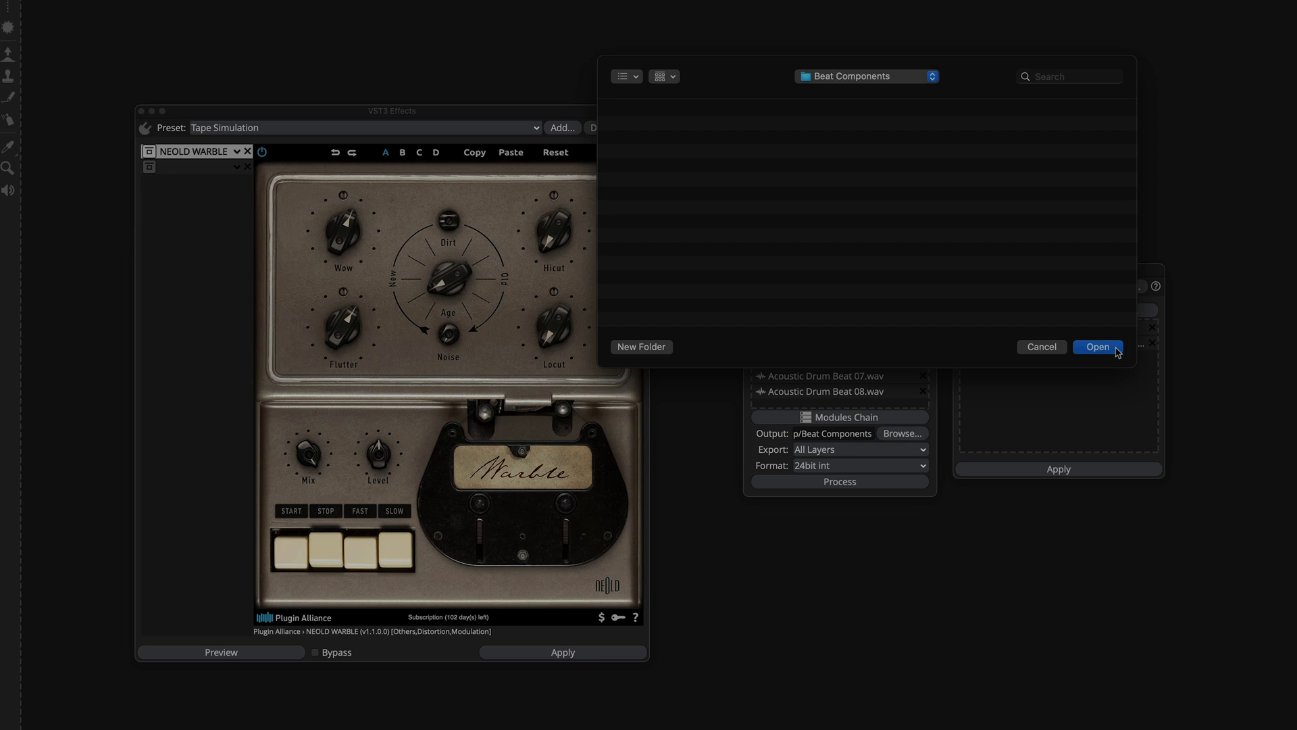
left_click(1115, 349)
left_click(923, 450)
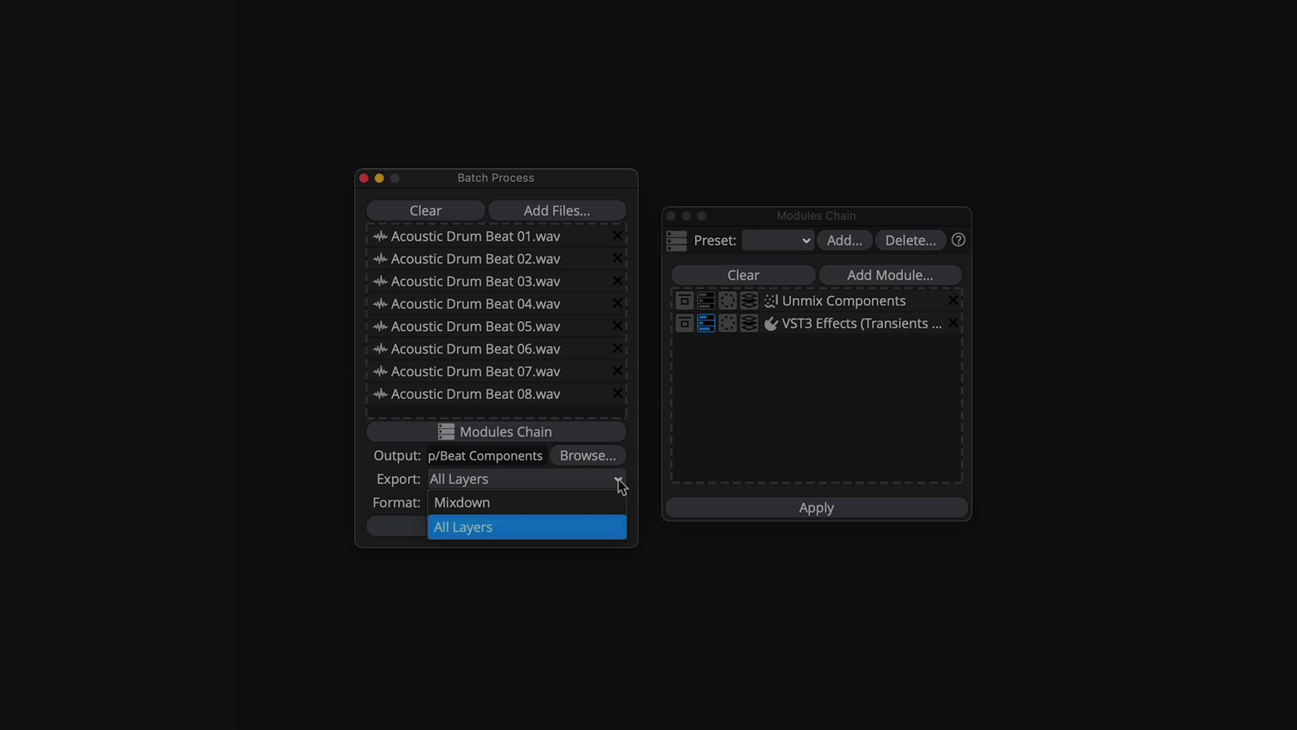
left_click(620, 481)
left_click(619, 503)
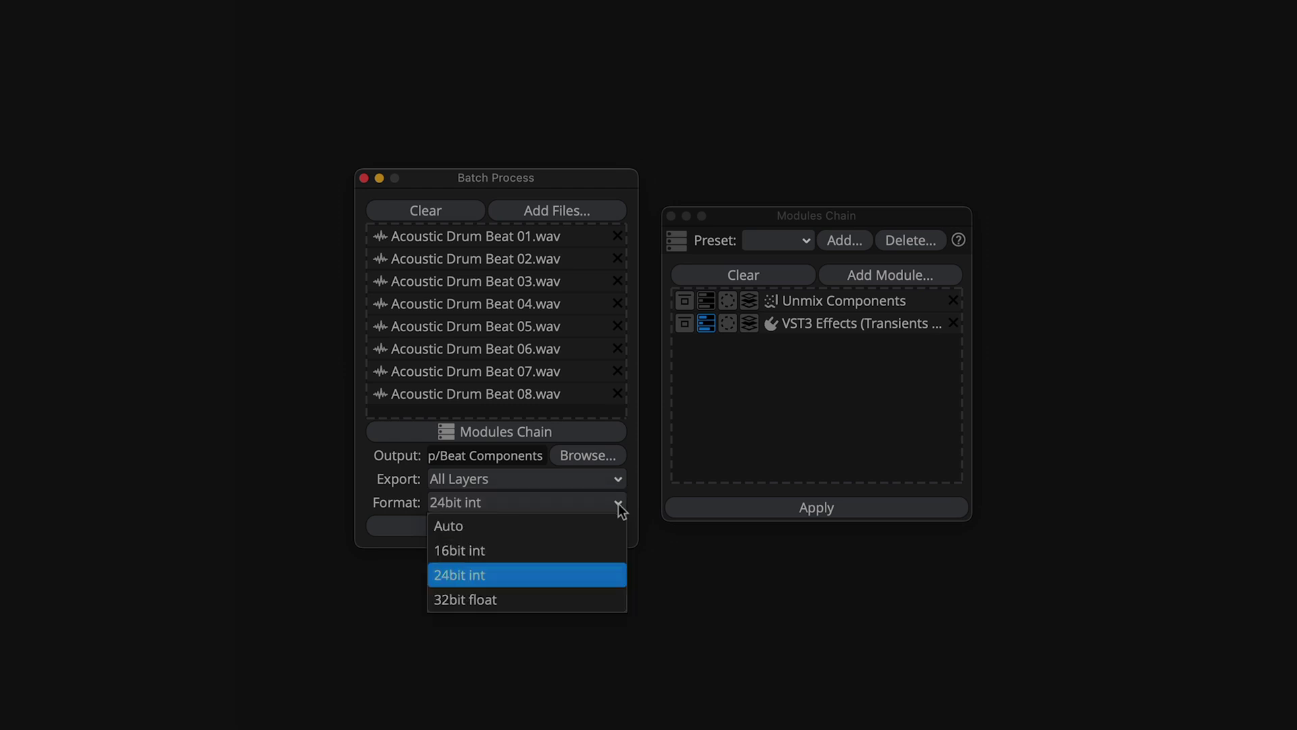
Process the eight drum loops at 24bit int, then expand all eight Acoustic Drum Beat result folders.
left_click(618, 504)
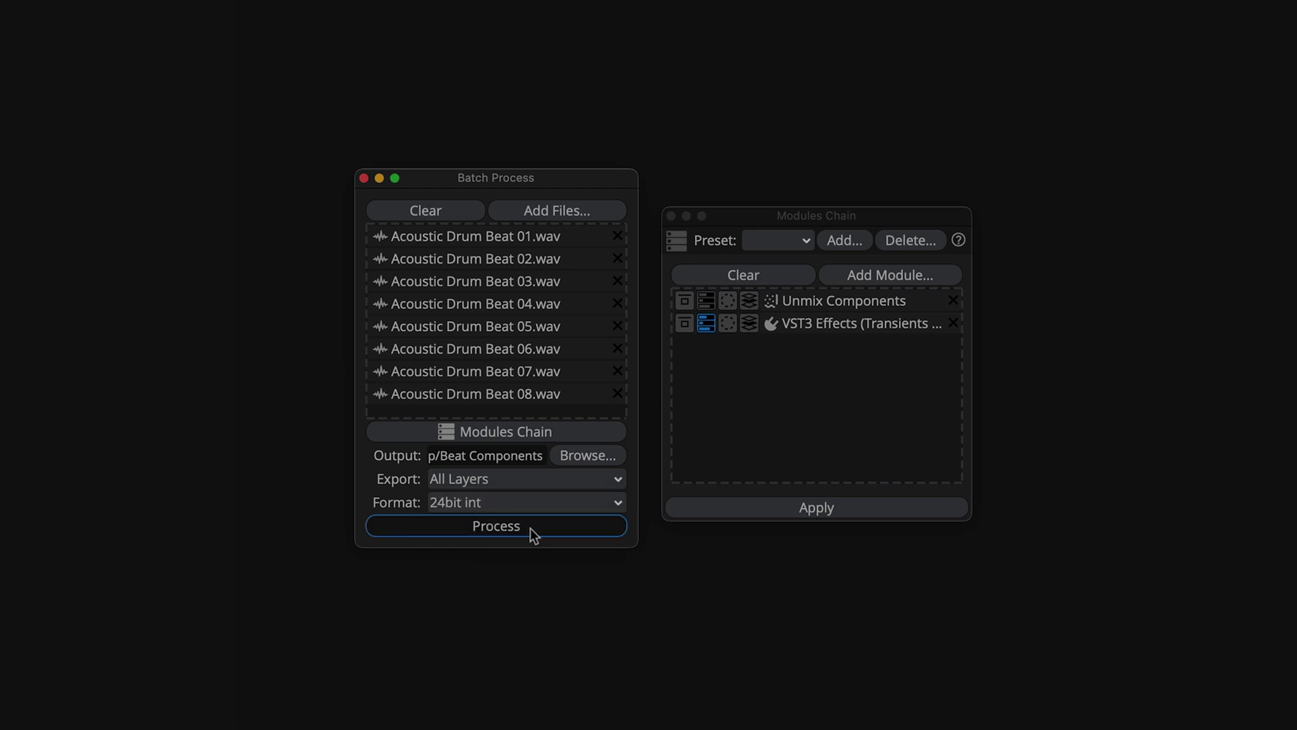
left_click(530, 528)
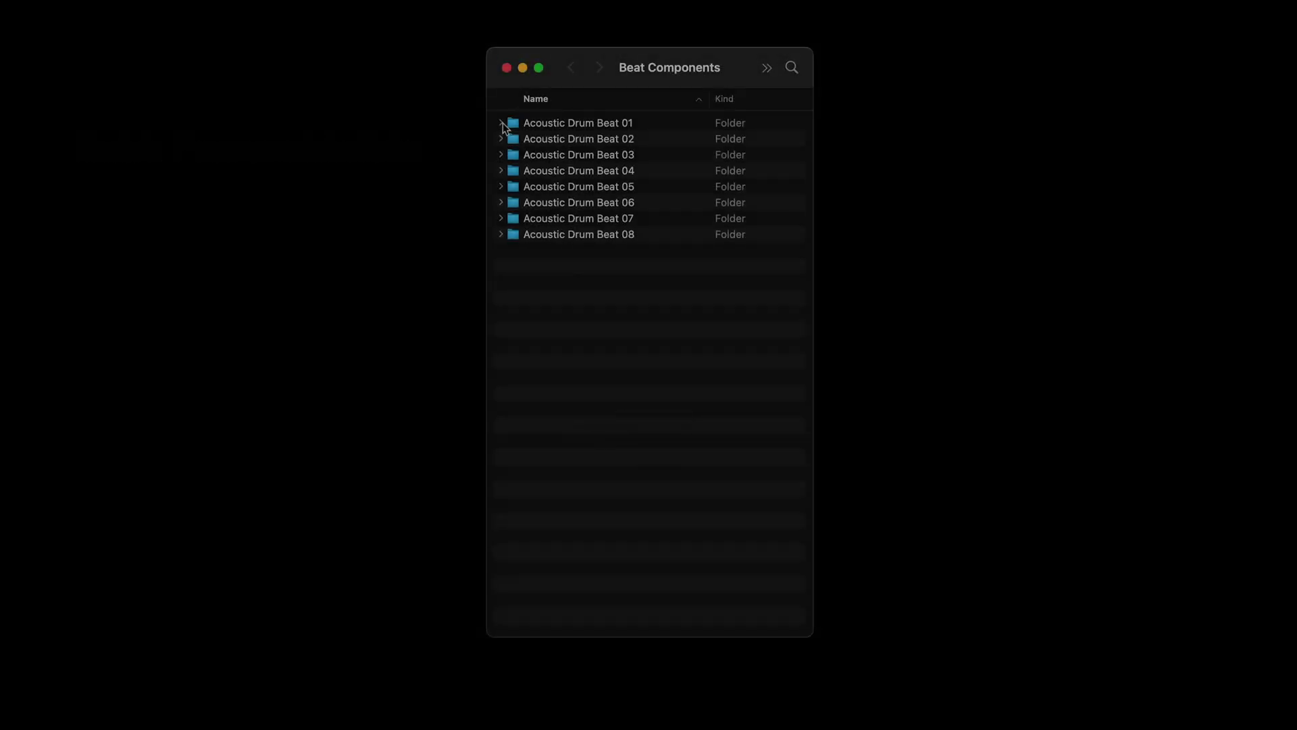
left_click(501, 122)
left_click(501, 187)
left_click(500, 250)
left_click(501, 314)
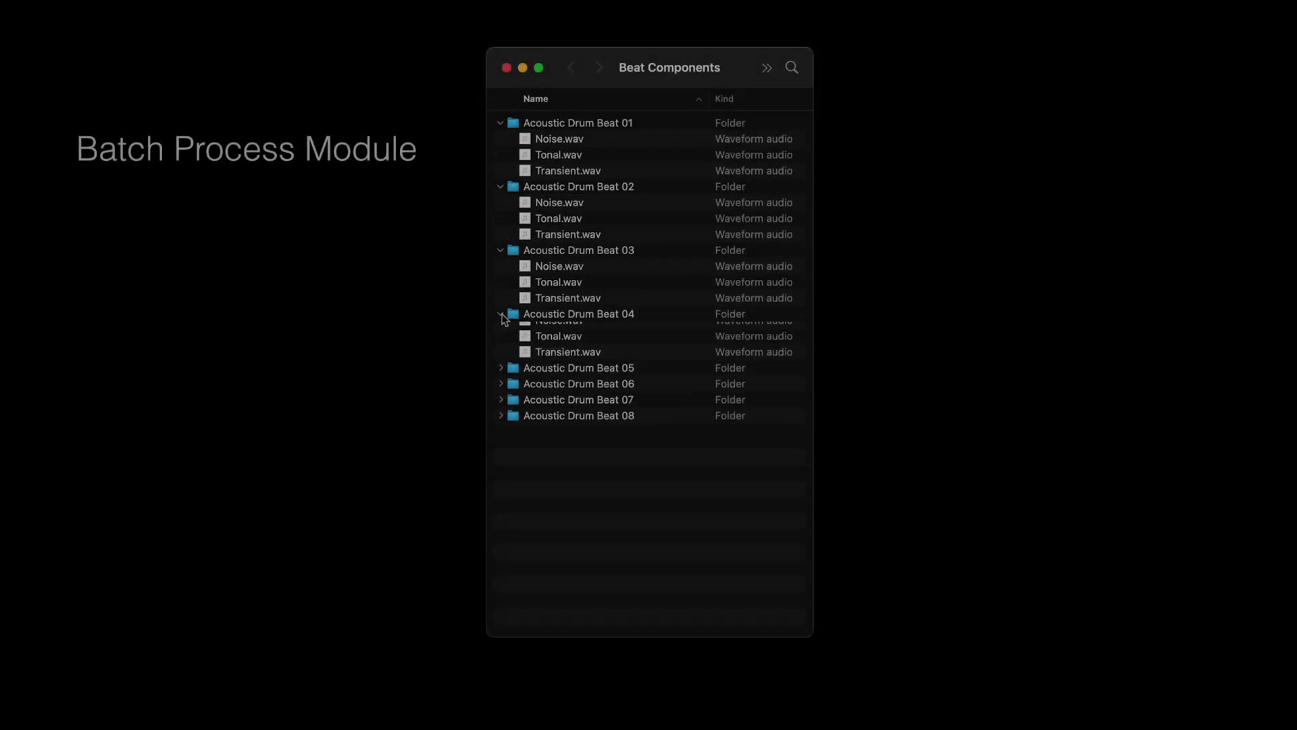
left_click(500, 377)
left_click(501, 441)
left_click(501, 504)
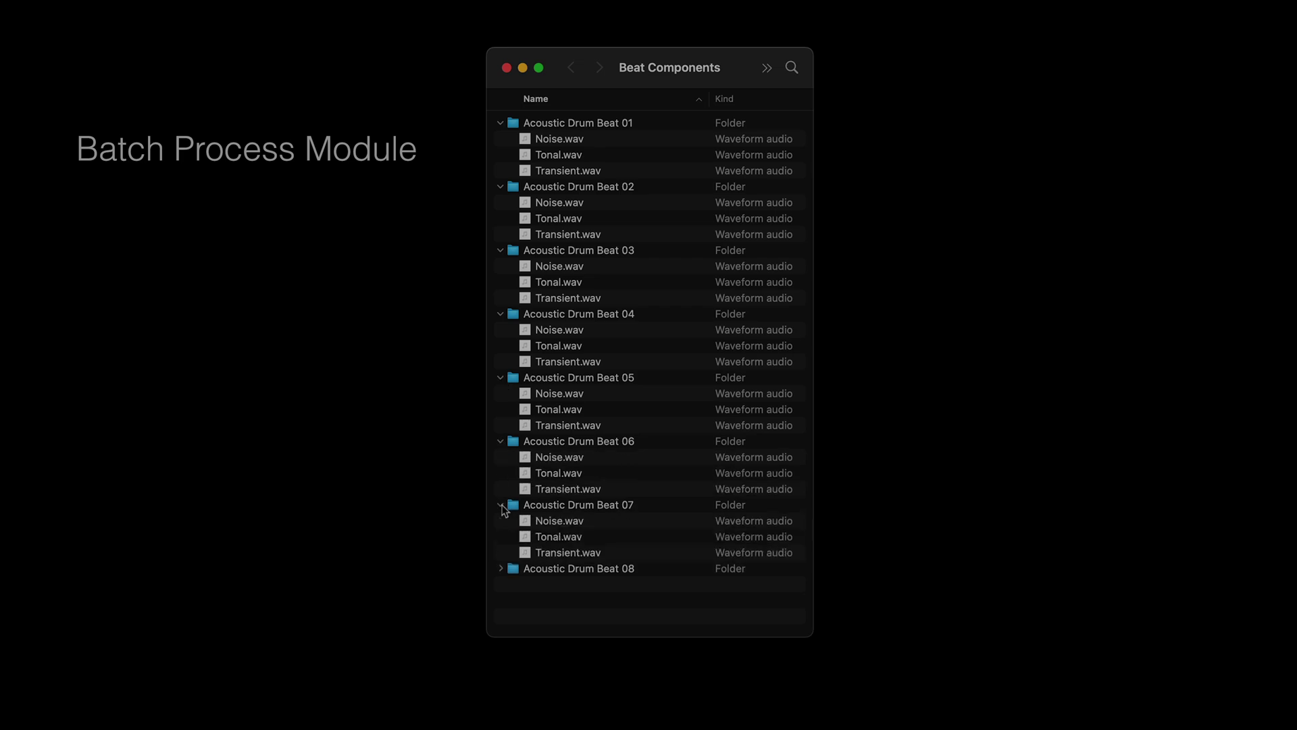
left_click(501, 569)
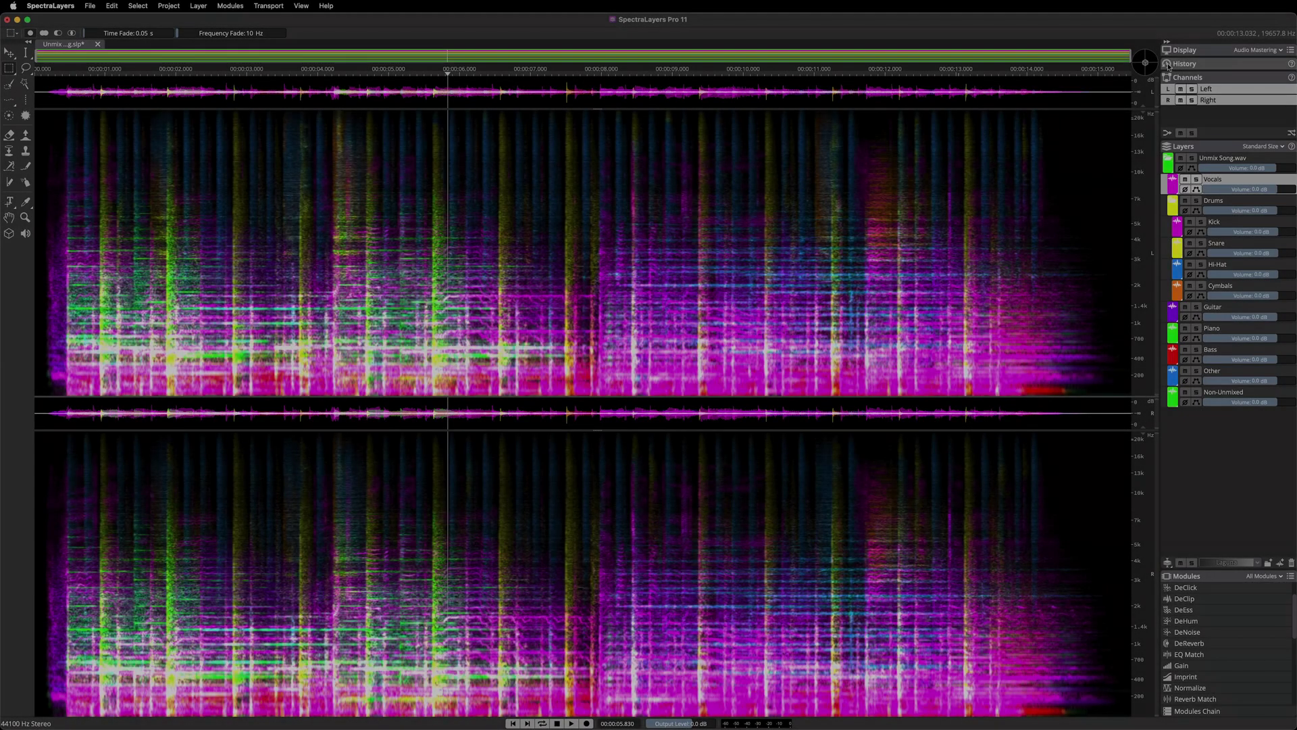
Collapse the Channels, Layers and Modules panels.
left_click(1168, 78)
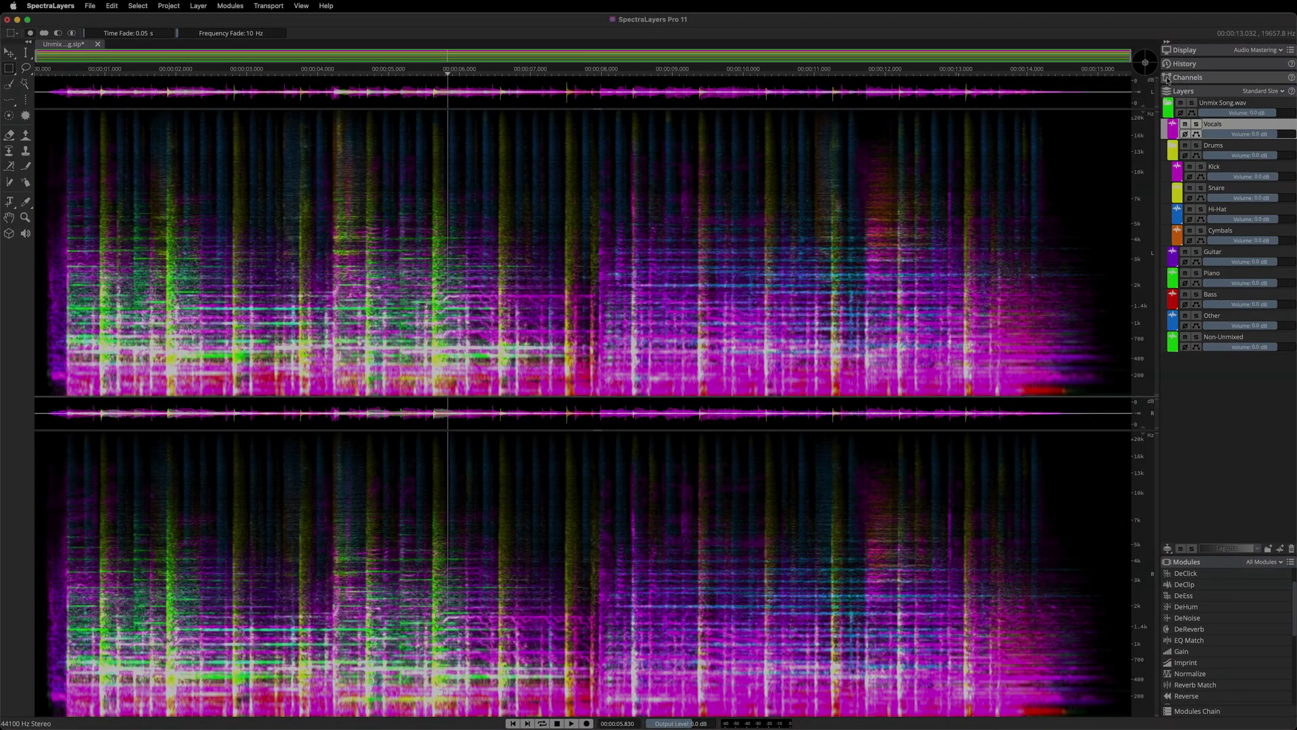
left_click(1168, 91)
left_click(1168, 105)
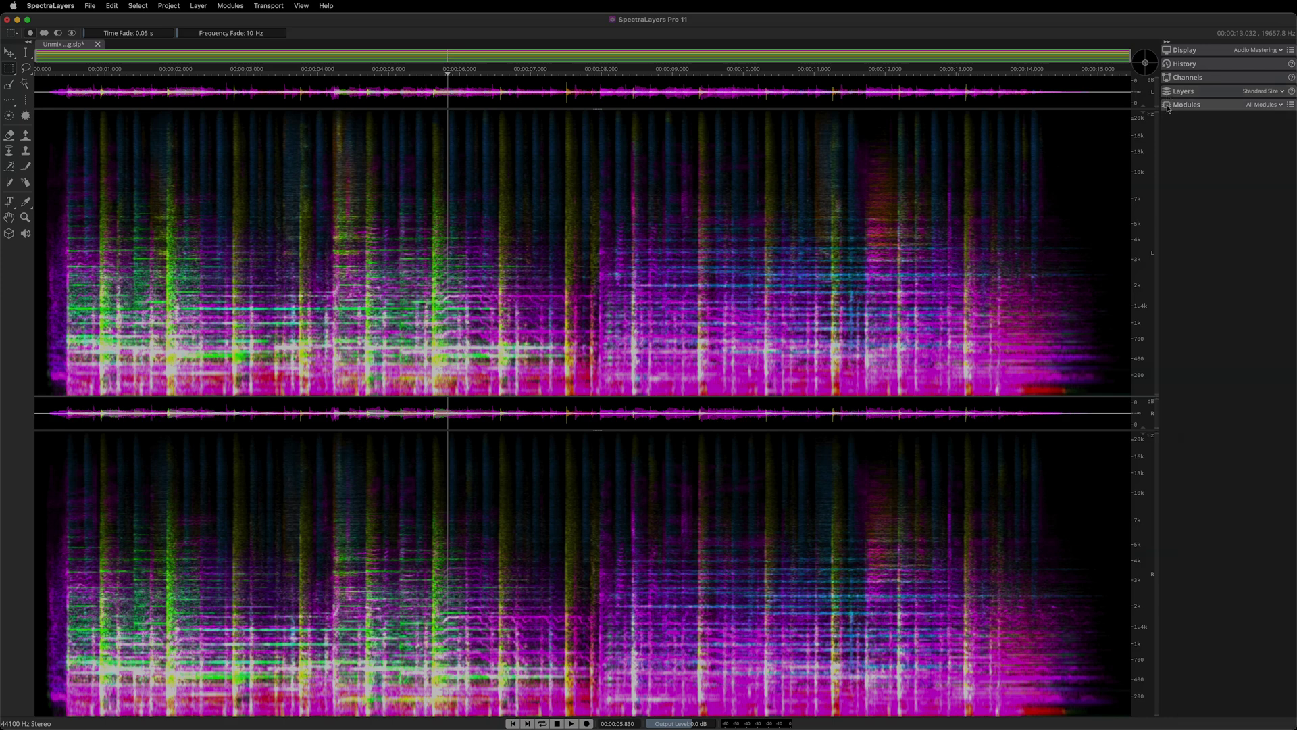